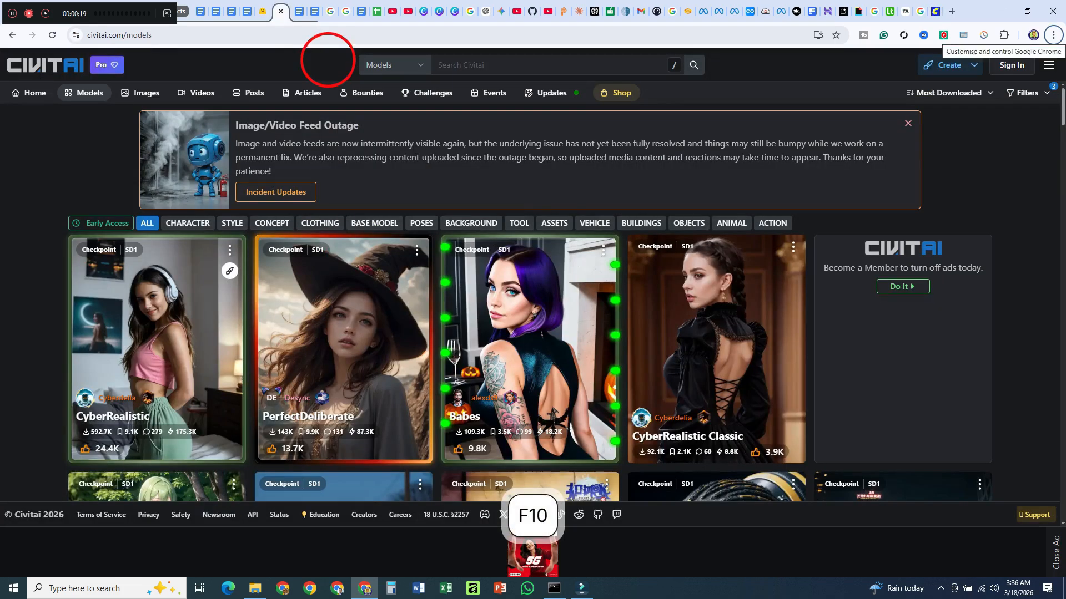
Step: Open the CyberRealistic checkpoint's page from the Civitai models list and view its details
left_click(132, 318)
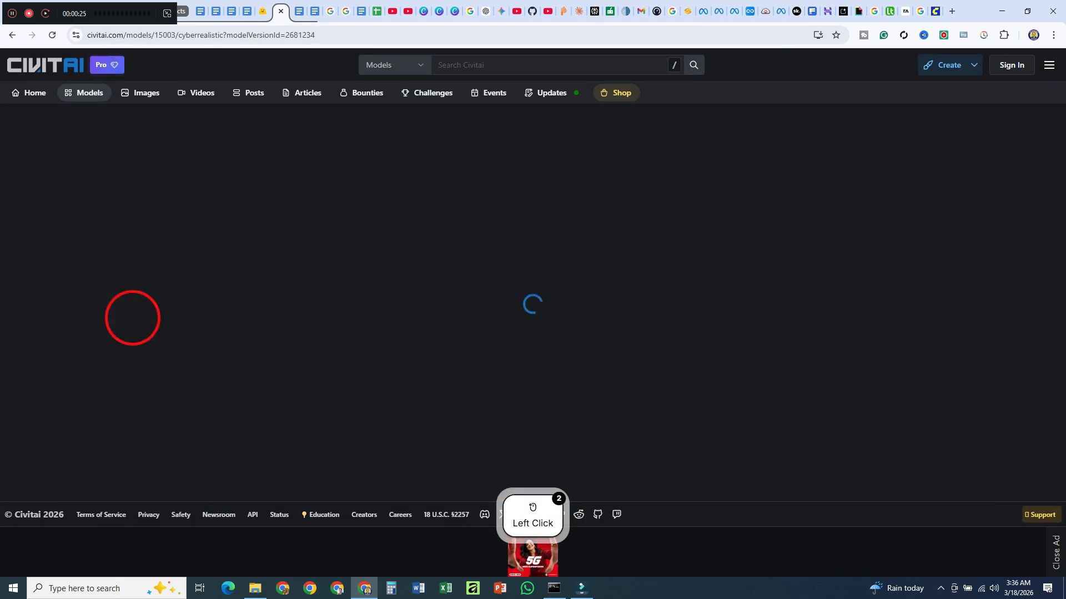
left_click_drag(297, 123, 167, 127)
left_click(216, 271)
left_click(12, 34)
left_click(11, 35)
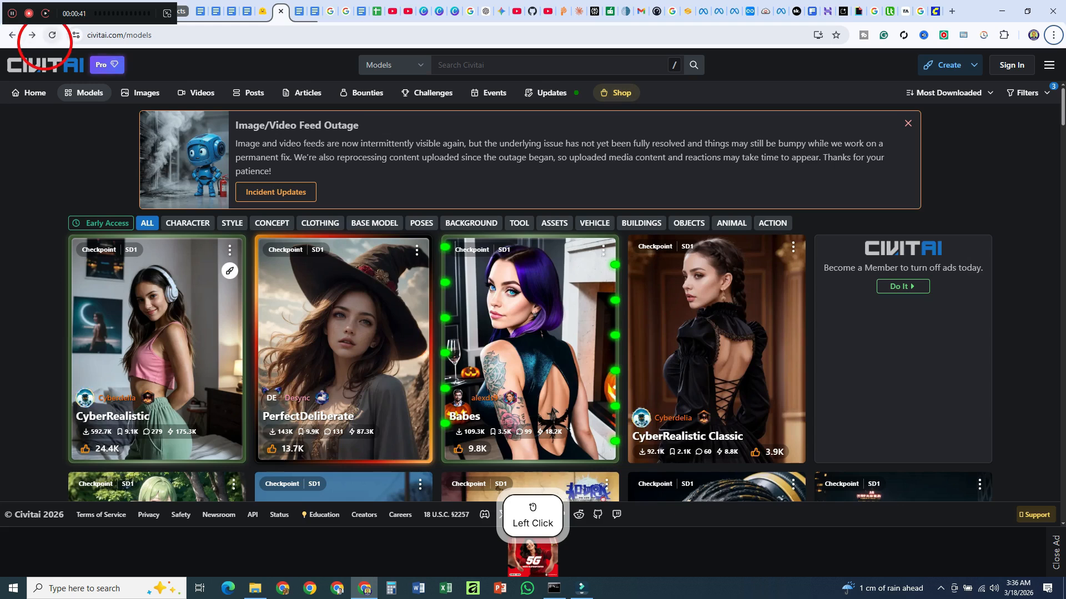
left_click(33, 35)
key("F10")
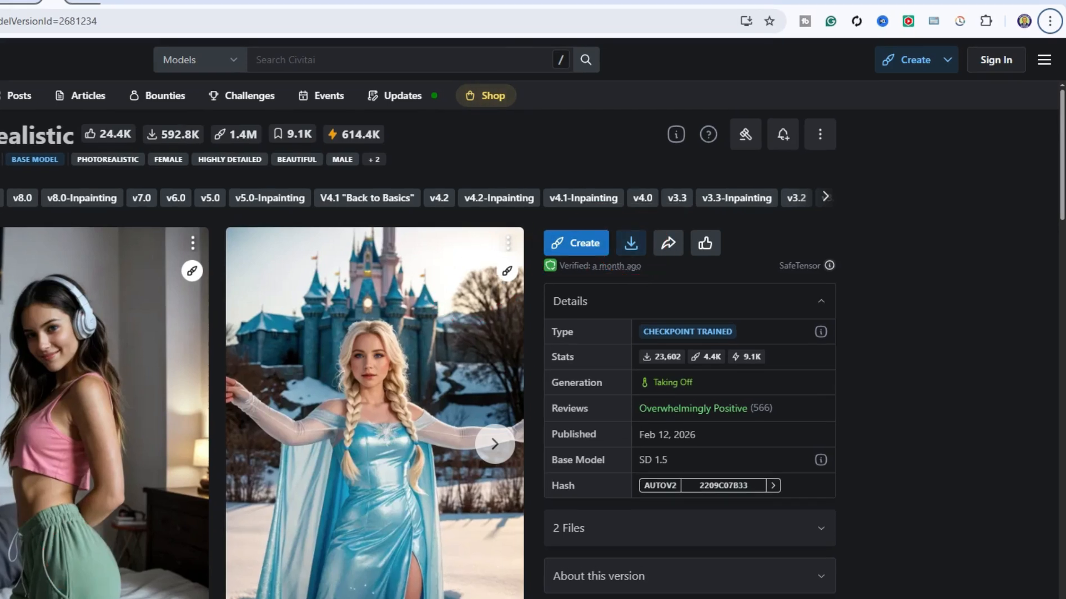
Step: Switch to File Explorer and check the CyberRealistic safetensors file in the ComfyUI\models\checkpoints folder
key("alt+Tab")
double_click(407, 194)
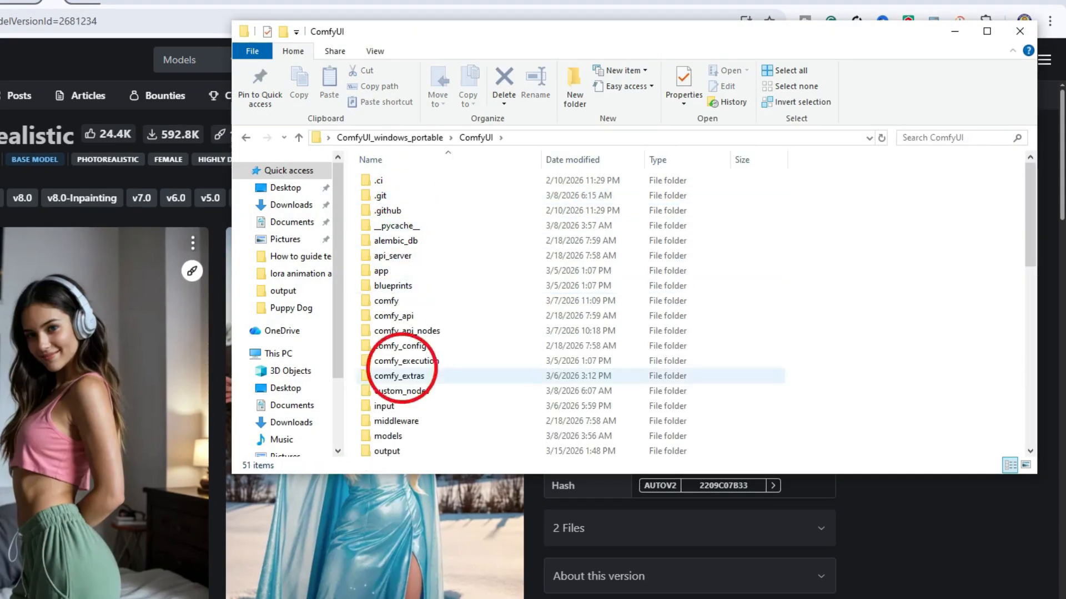
double_click(388, 435)
double_click(392, 195)
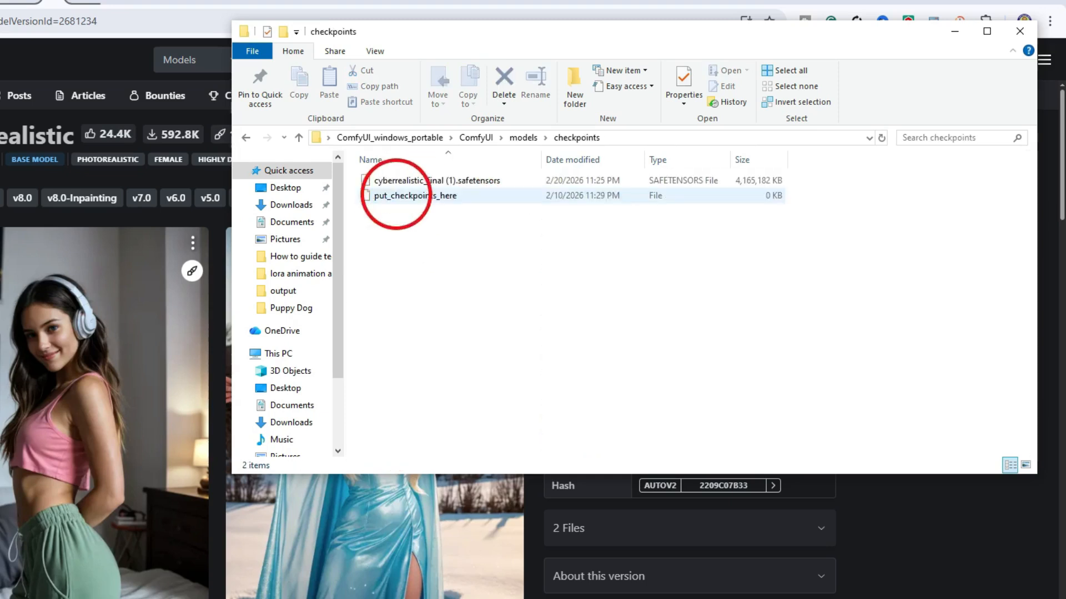
left_click(461, 181)
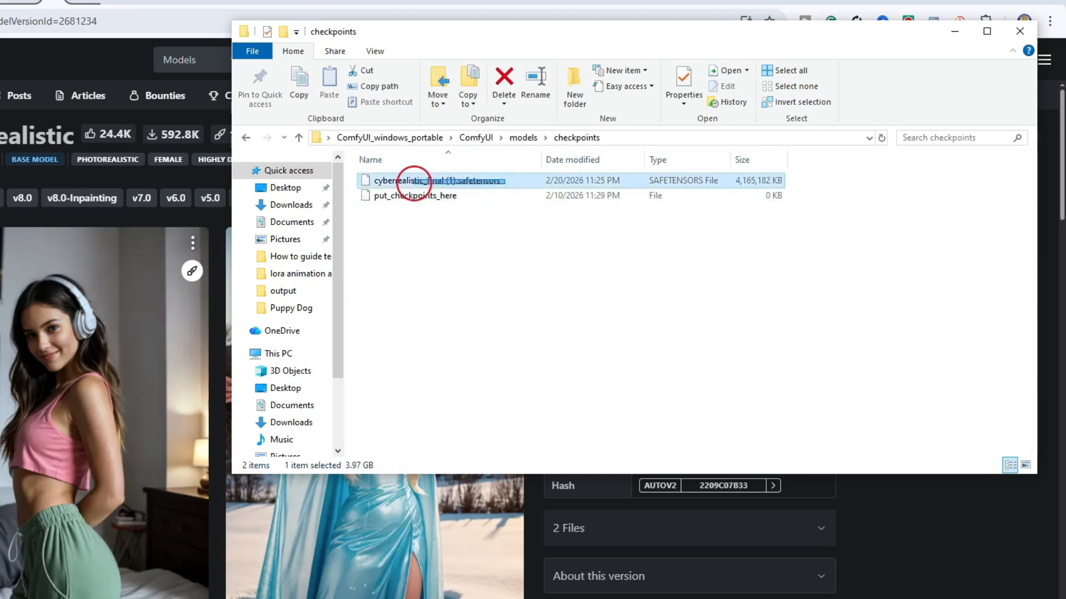
left_click(476, 138)
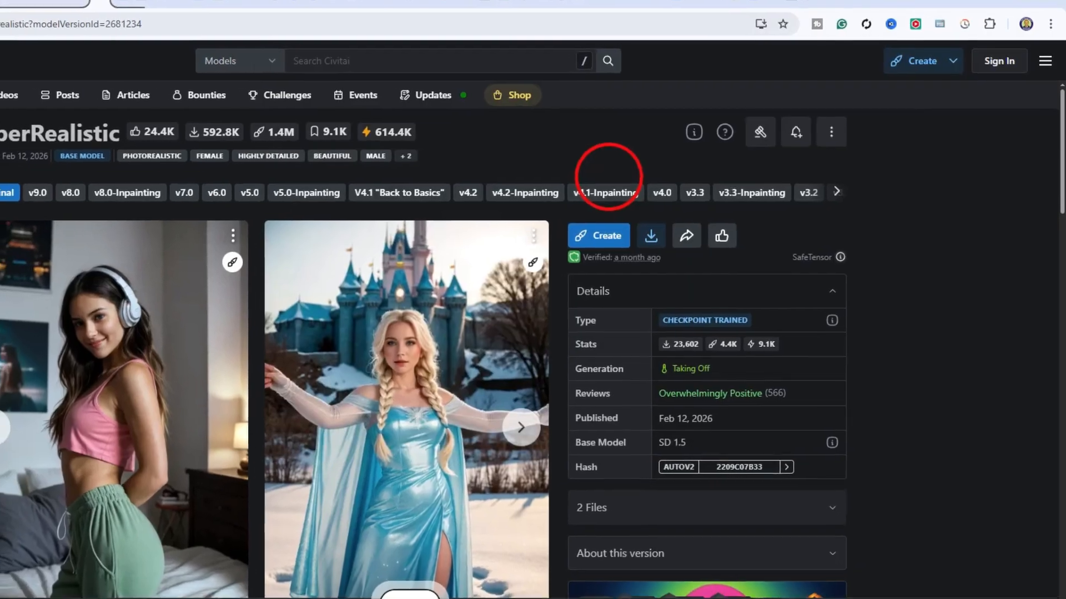
key("F10")
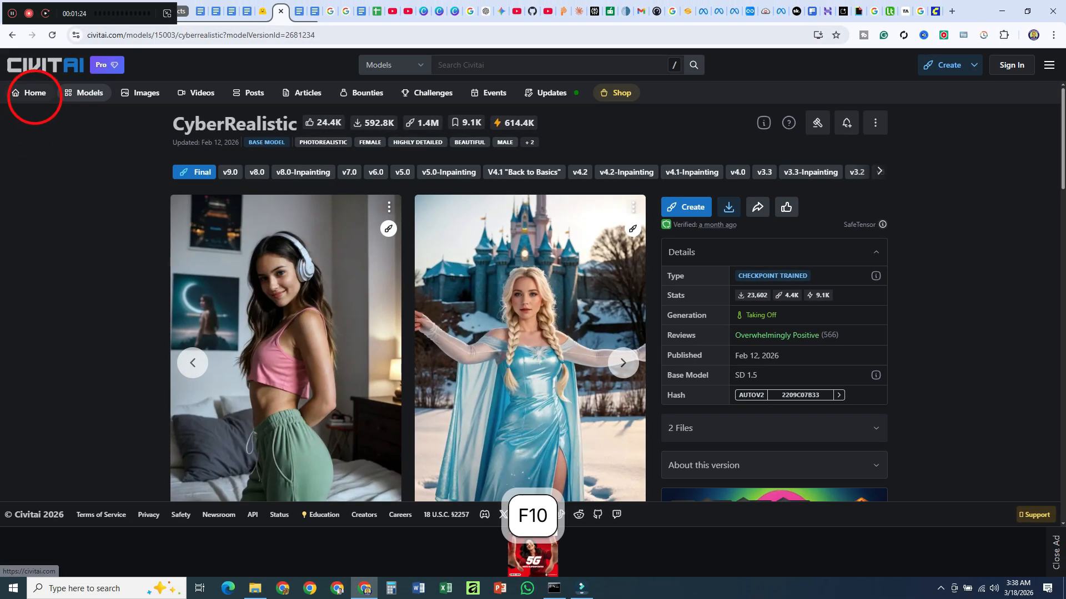
Step: Go to the Civitai home page and search the models for "kids"
left_click(34, 94)
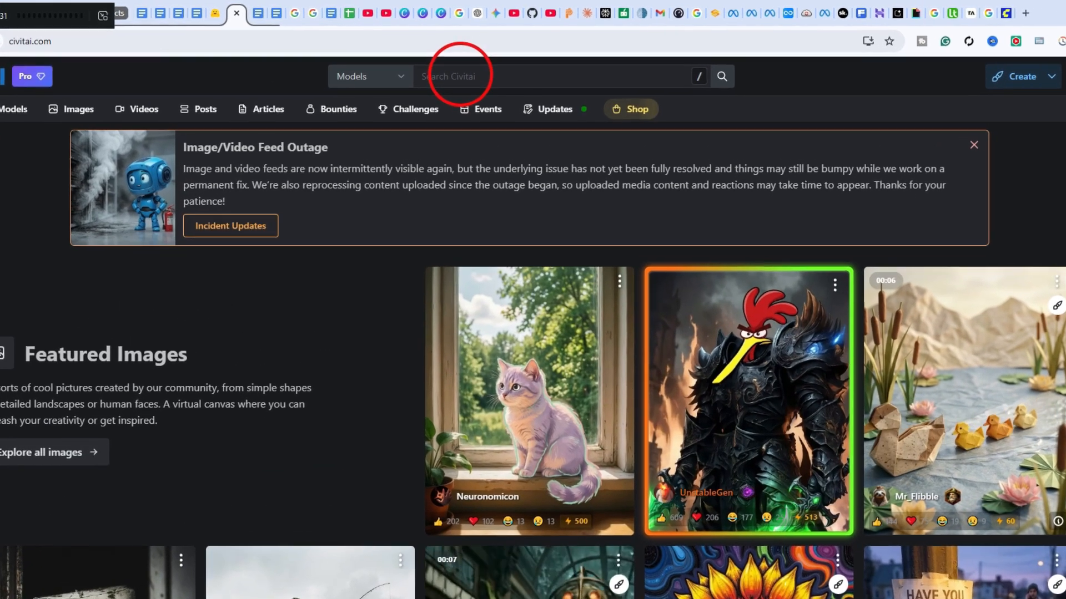
left_click(460, 76)
type("kids")
key("Return")
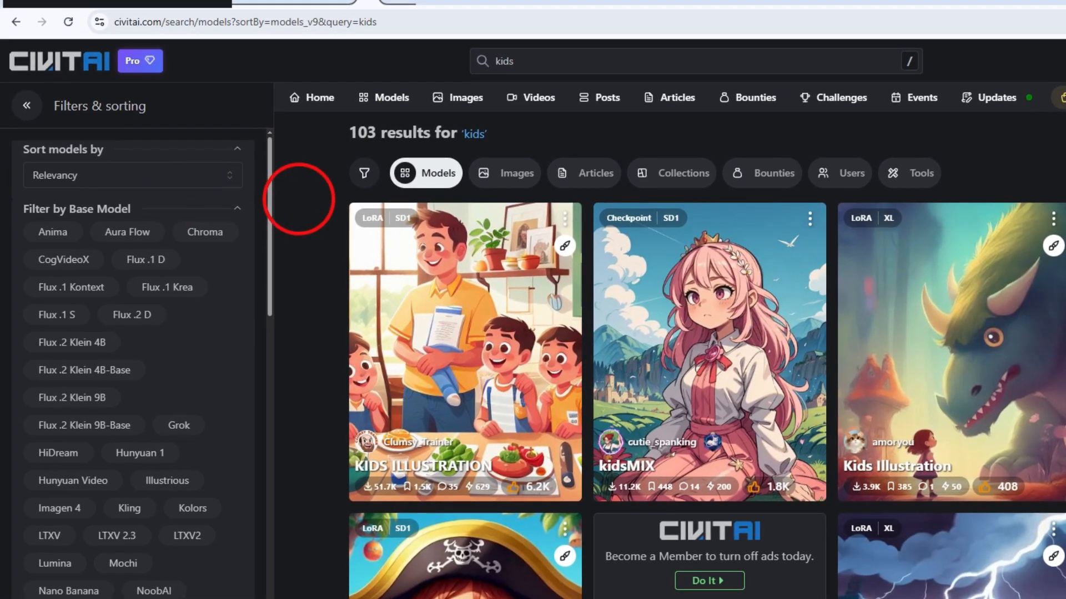
Step: Filter the search results to base model SD 1.5 and model type LoRA
scroll(268, 194, "down", 7)
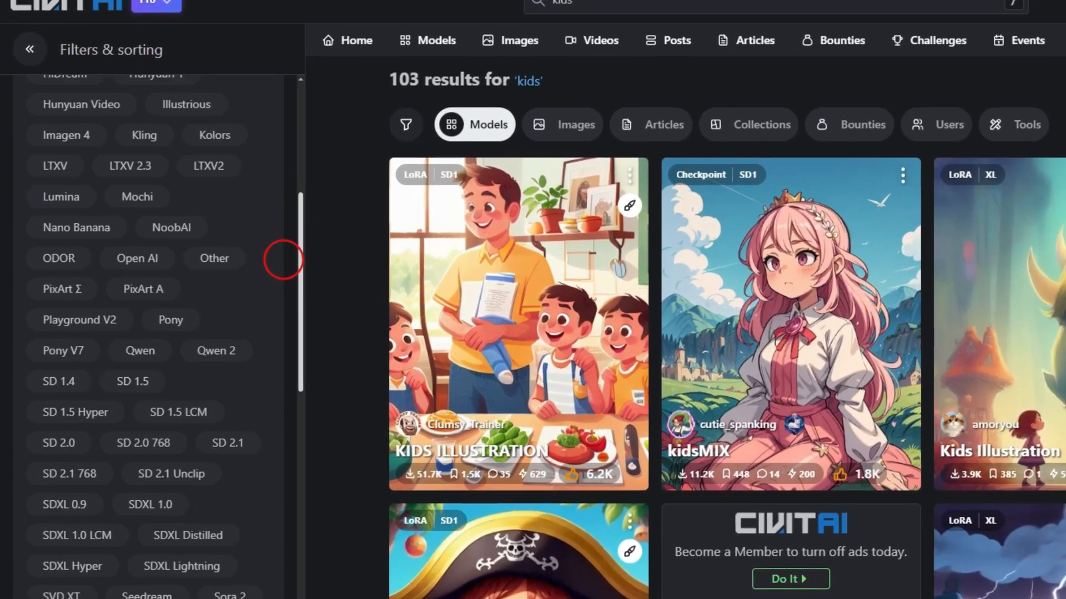
left_click(138, 285)
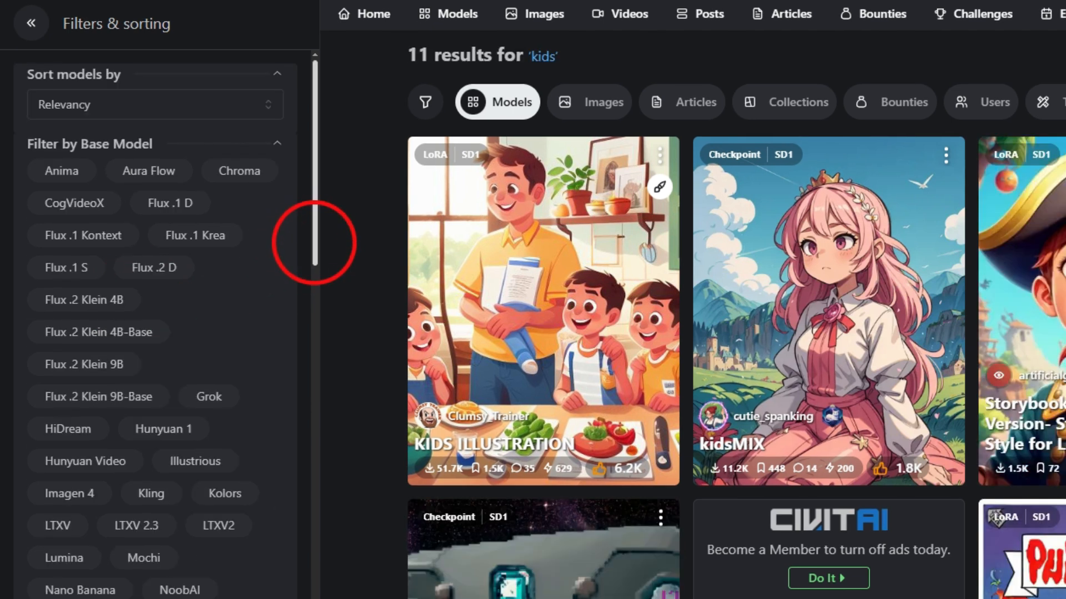
left_click_drag(314, 239, 330, 562)
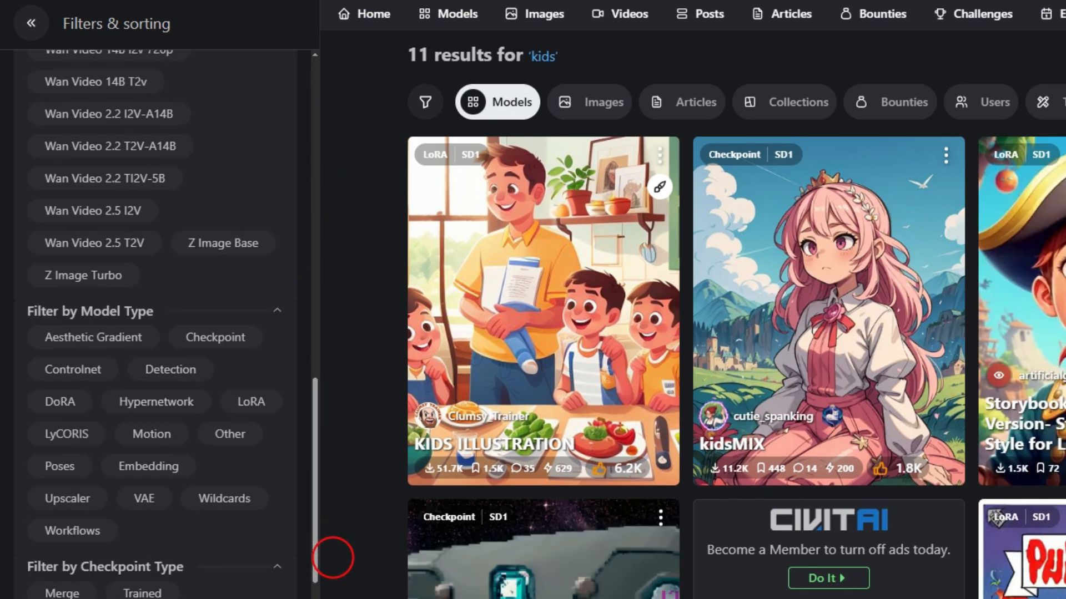
left_click(259, 401)
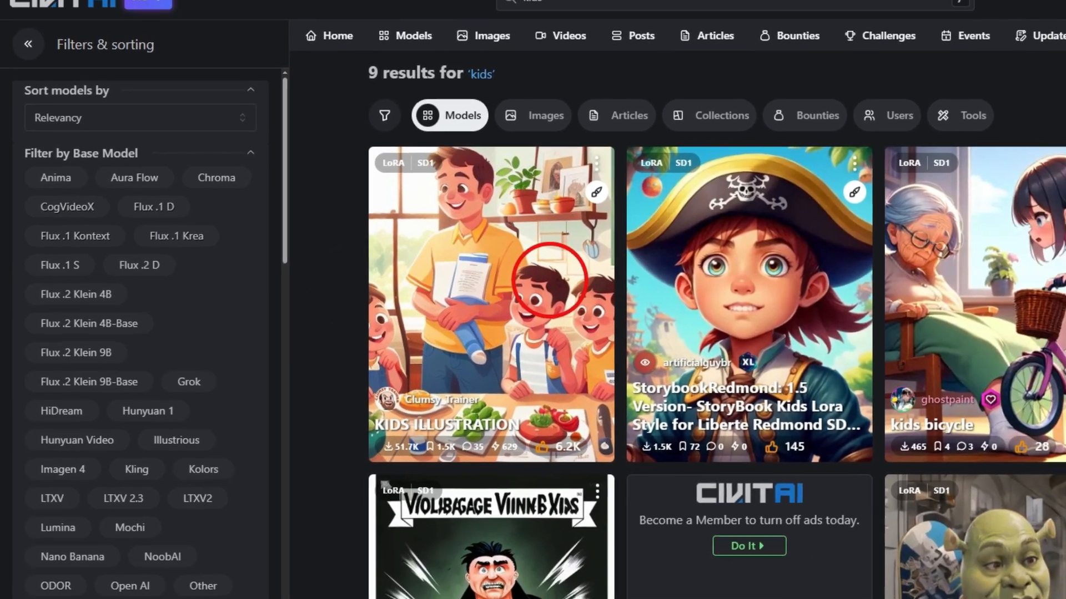
Step: View the pages of the KIDS ILLUSTRATION and StorybookRedmond 1.5 LoRAs, returning to the filtered results
left_click(555, 266)
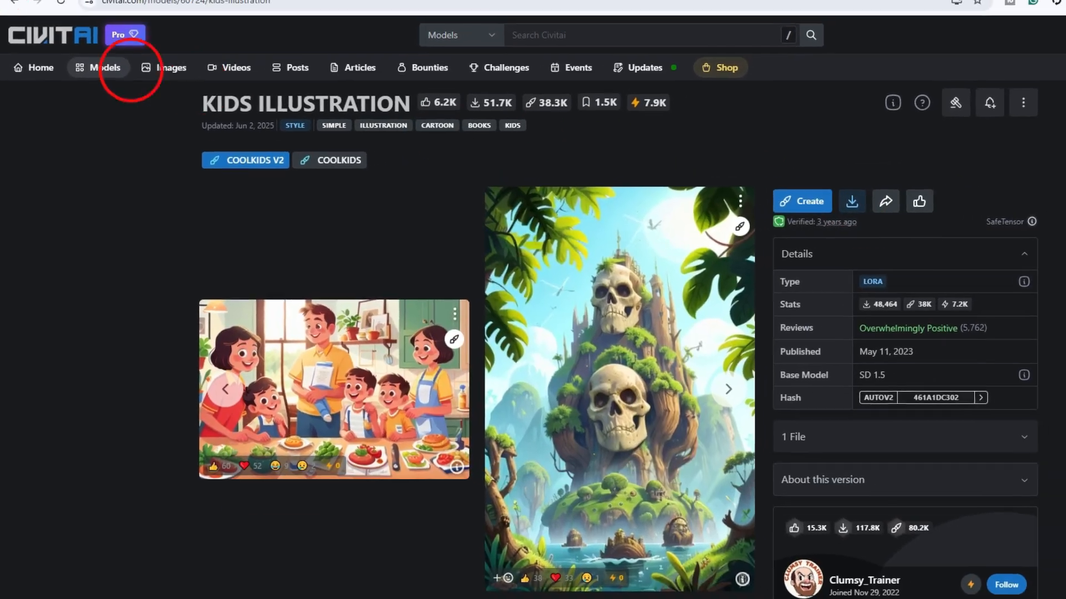
left_click(14, 14)
left_click(552, 260)
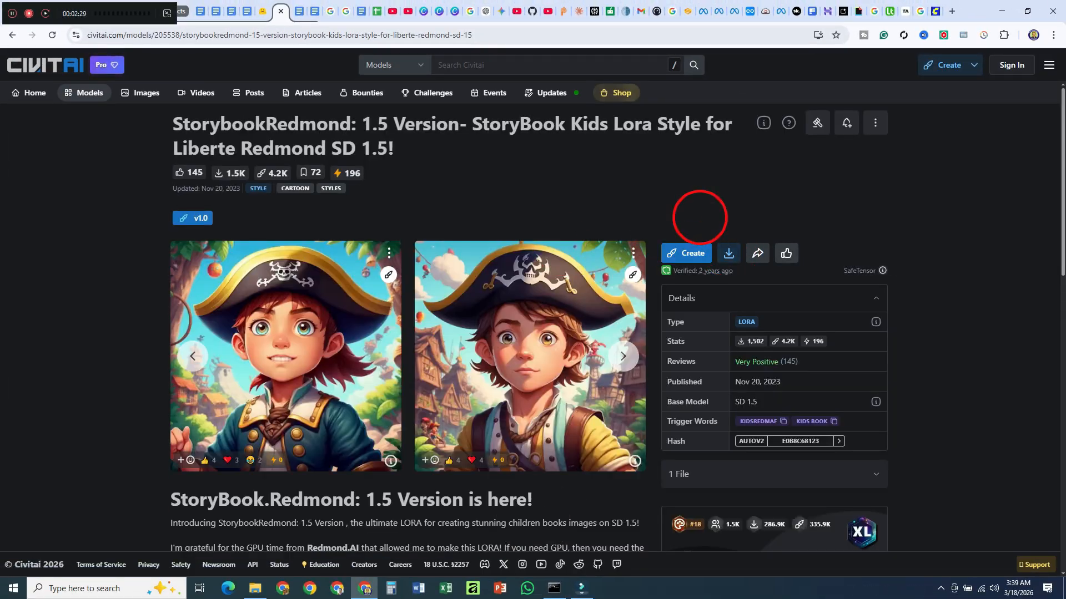
left_click(12, 27)
key("F10")
Step: Open the ComfyUI\models\loras folder in File Explorer, check the LoRA files in it, and minimize the window
mouse_move(254, 588)
left_click(255, 541)
double_click(557, 170)
double_click(545, 356)
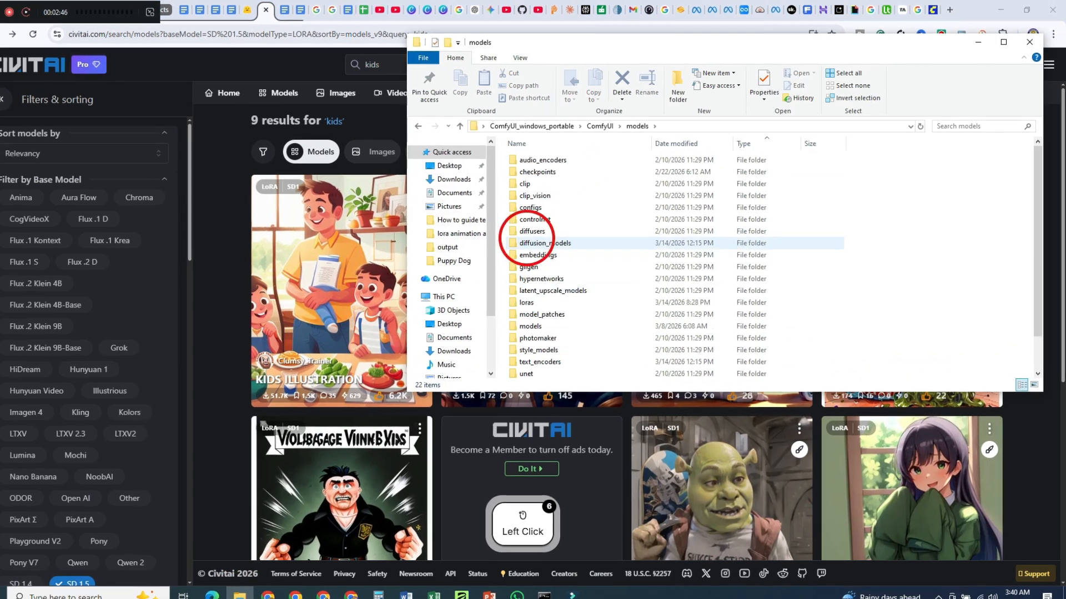
double_click(526, 303)
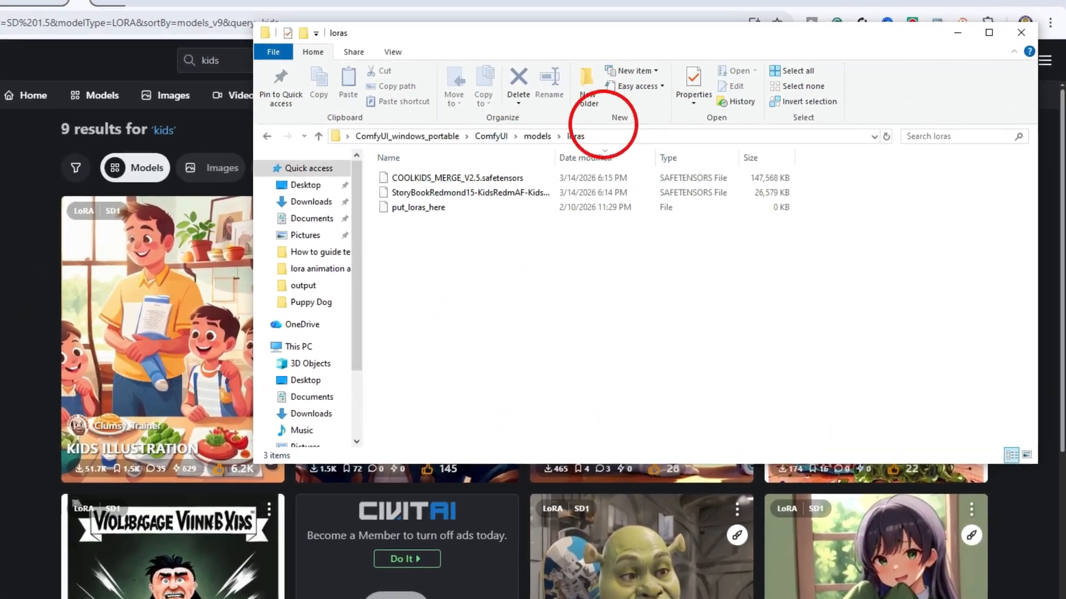
left_click(674, 137)
left_click(570, 295)
left_click(958, 32)
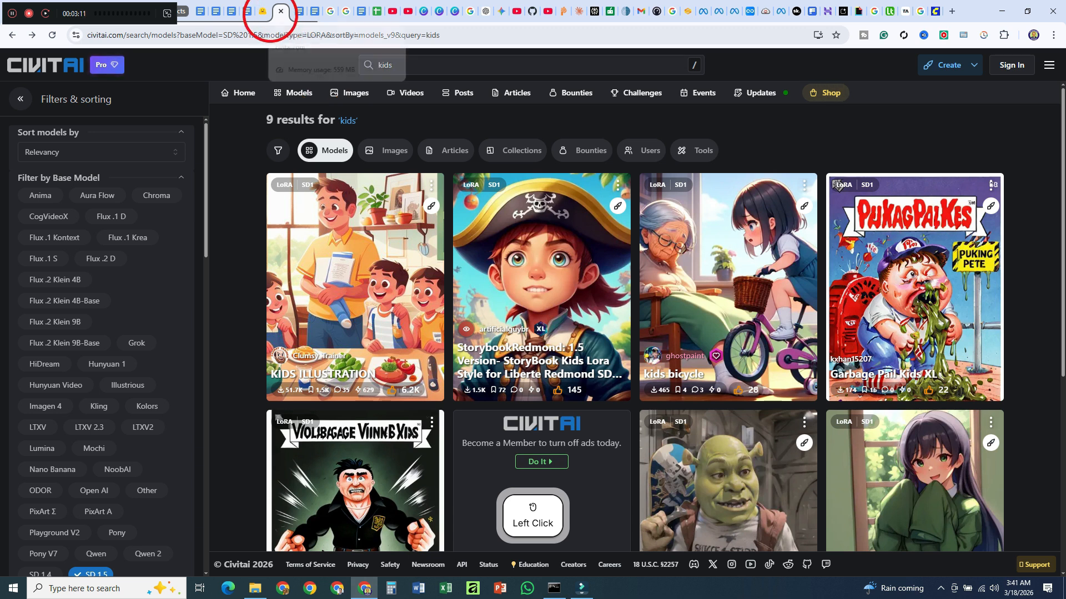
Step: View the Hugging Face files of vae-ft-mse-840000-ema-pruned and check the ComfyUI\models\vae folder in File Explorer
left_click(263, 12)
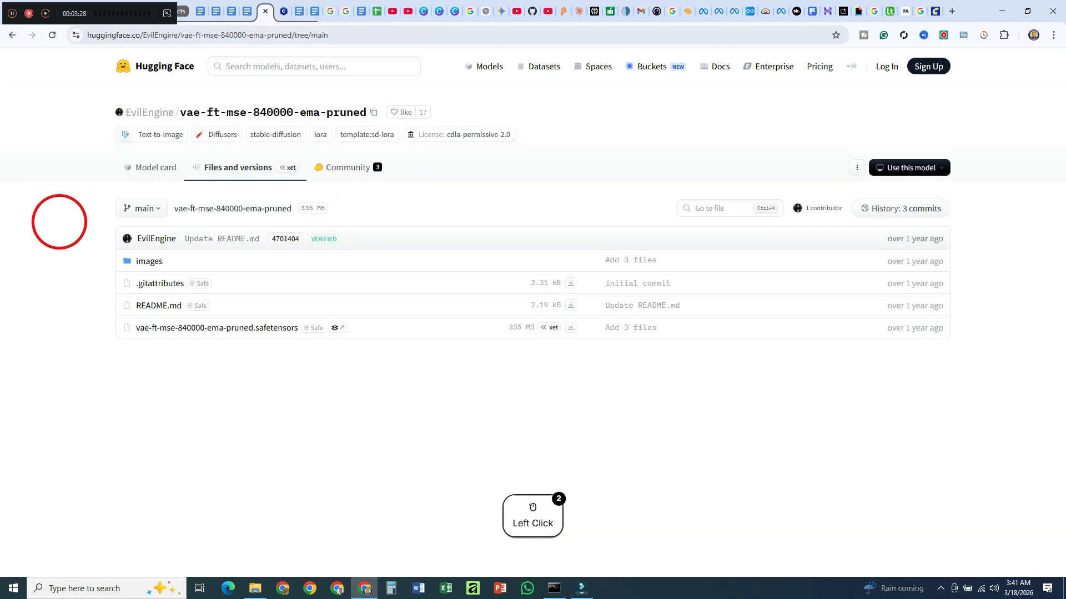
key("F10")
left_click(254, 588)
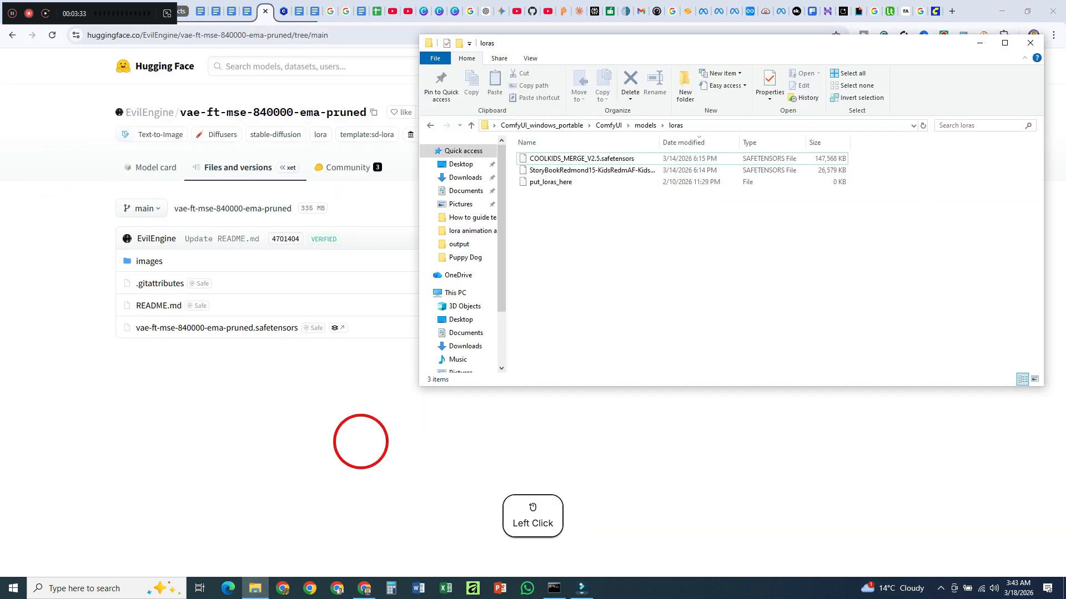
left_click(644, 125)
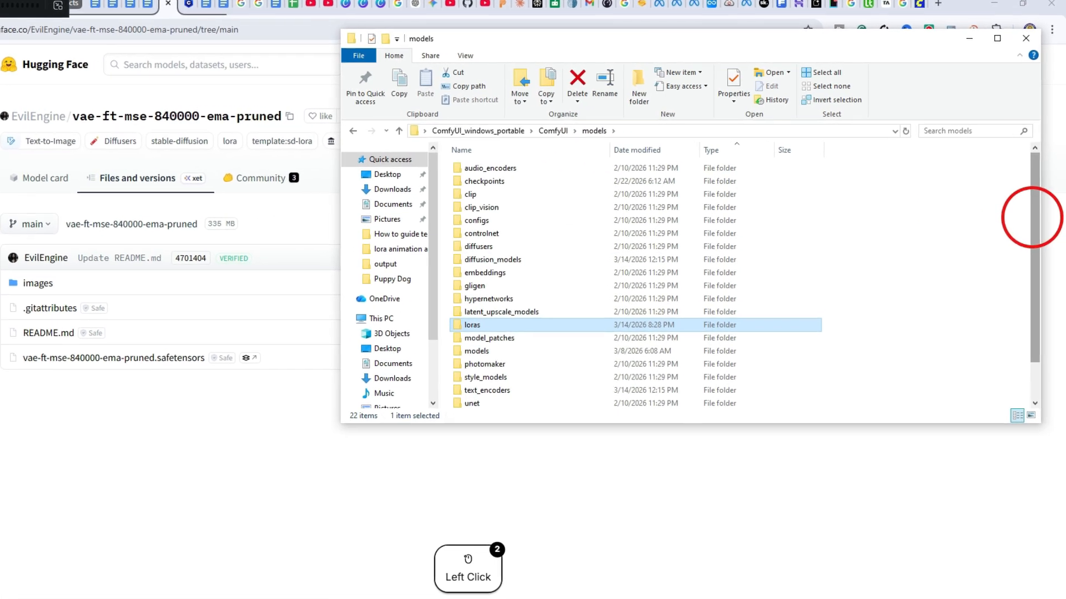
scroll(1032, 217, "down", 1)
double_click(476, 376)
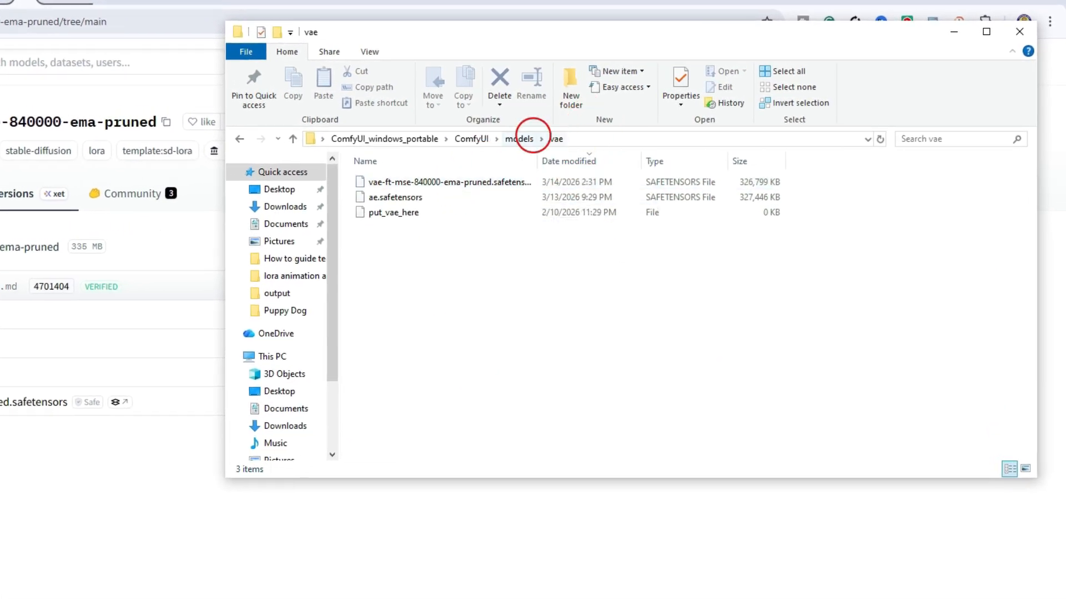
left_click(581, 143)
left_click(591, 320)
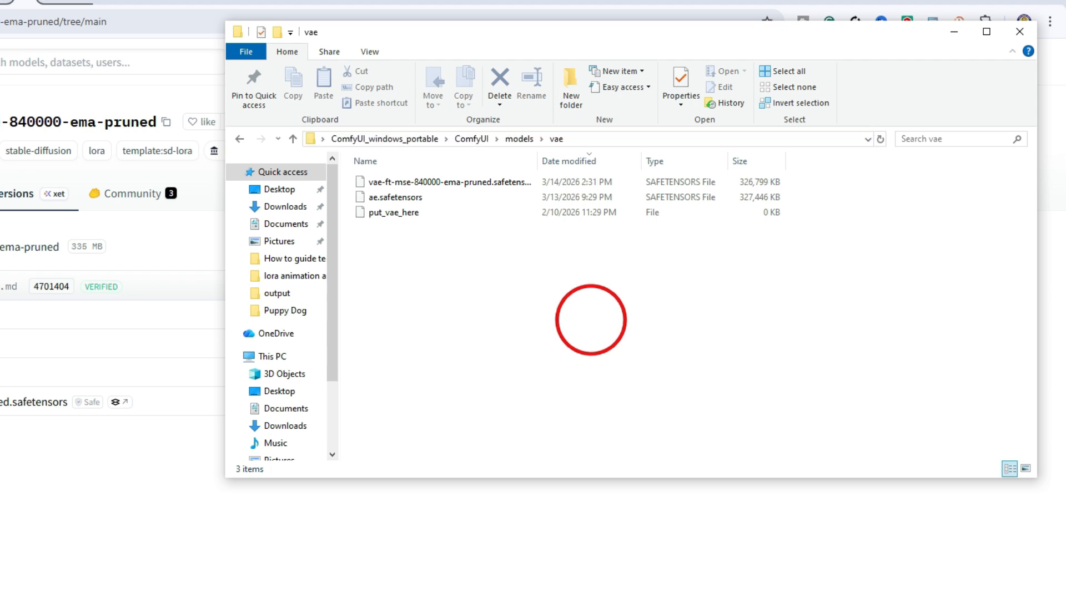
key("alt")
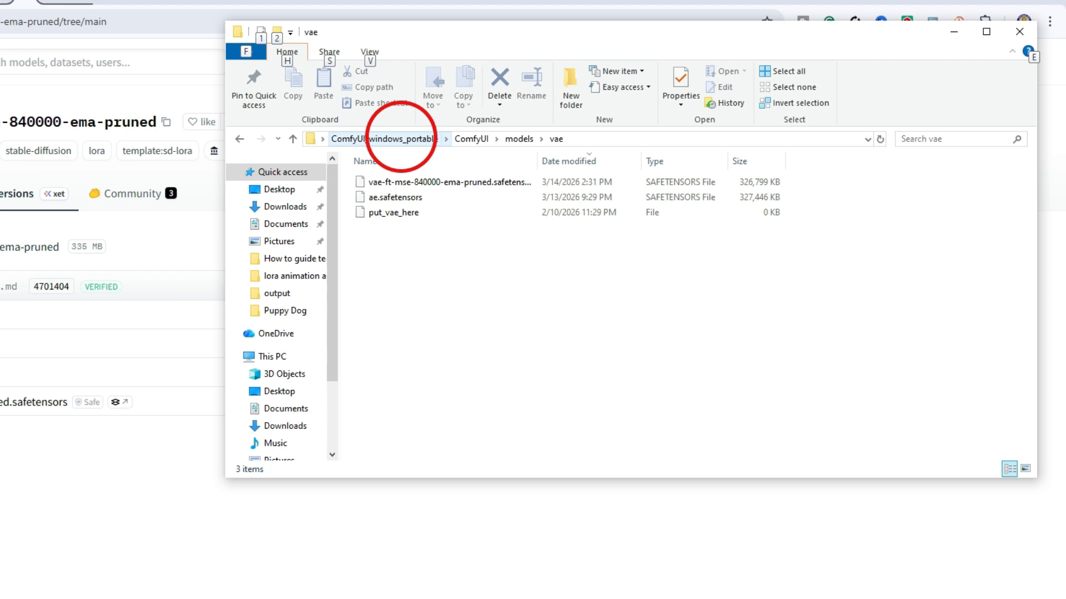
Step: Edit run_nvidia_gpu in the ComfyUI_windows_portable folder, adding --lowvram before --windows-standalone-build, and close the saved file
left_click(401, 138)
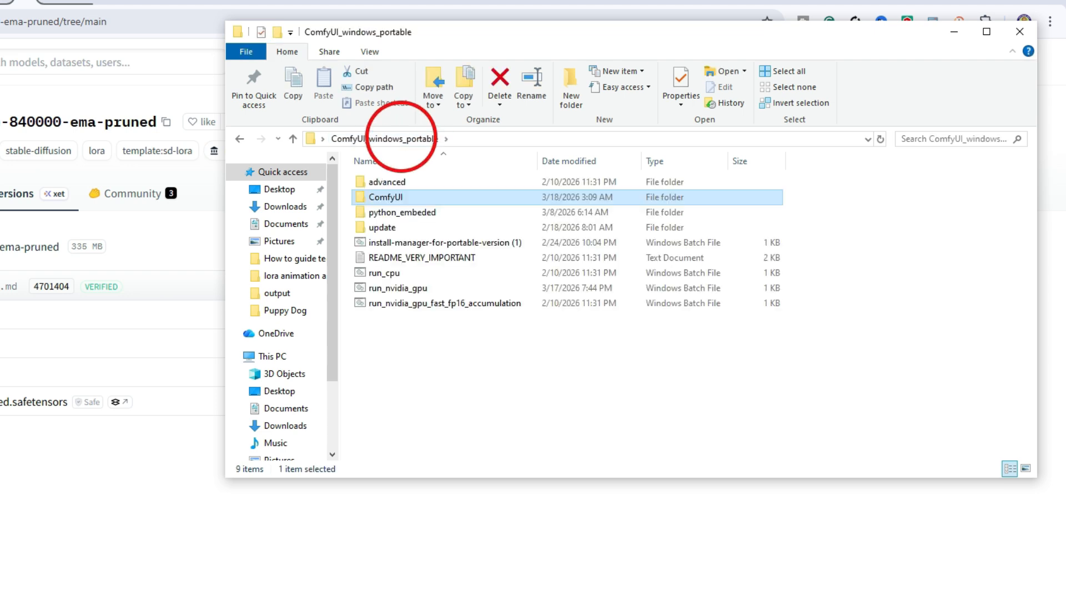
right_click(392, 288)
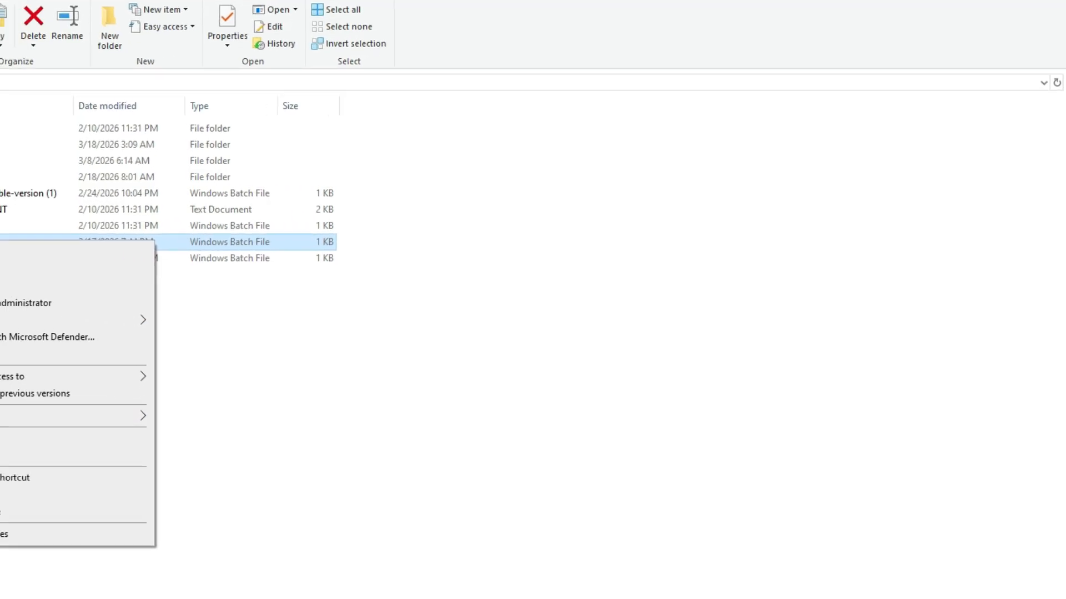
left_click(1, 270)
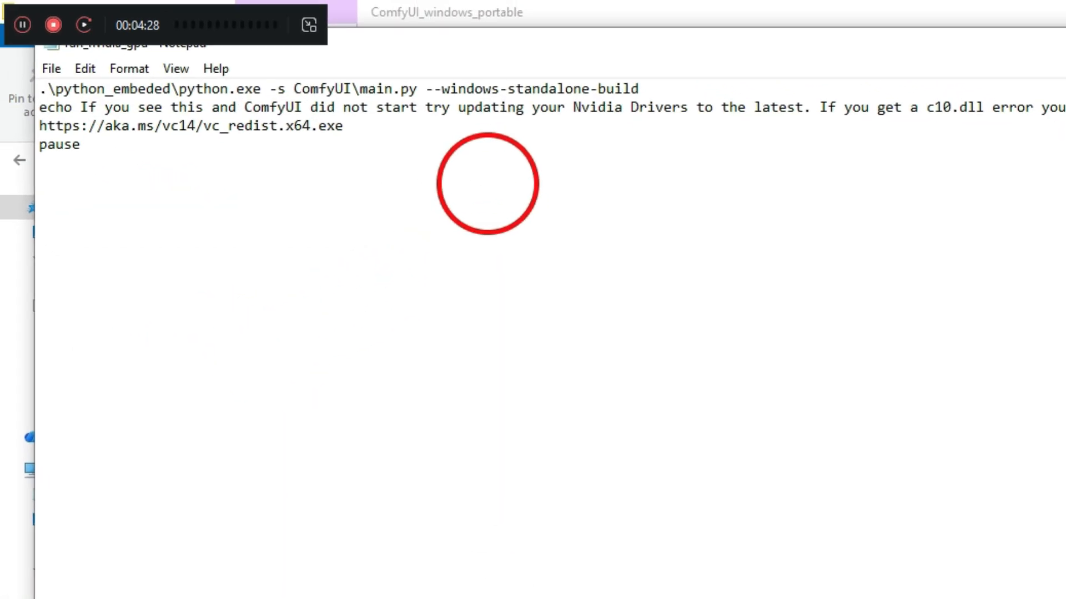
left_click(426, 89)
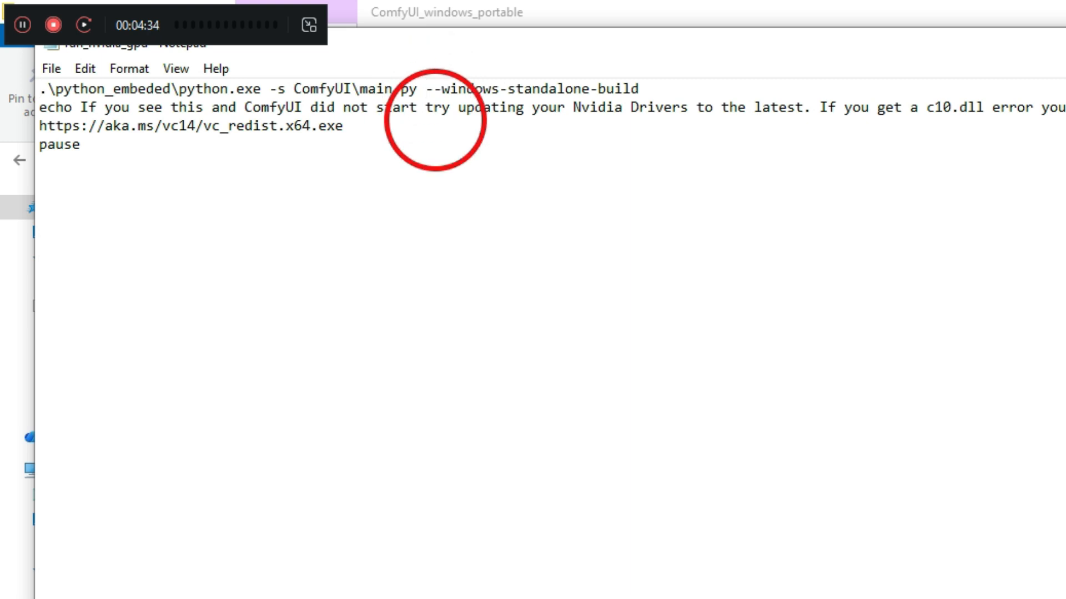
type("--lowvram")
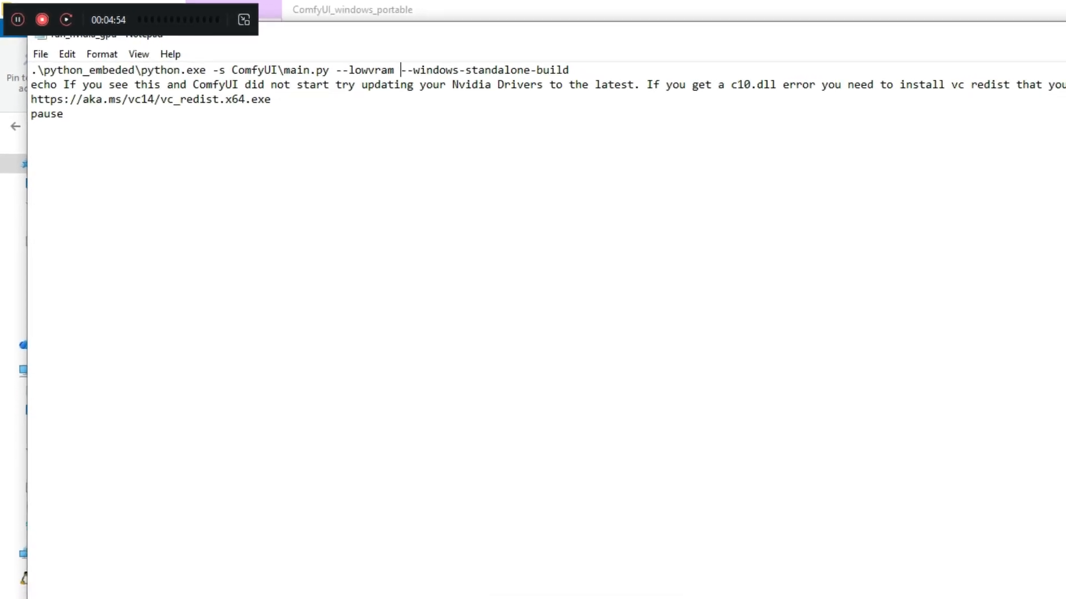
key("alt+F4")
key("F10")
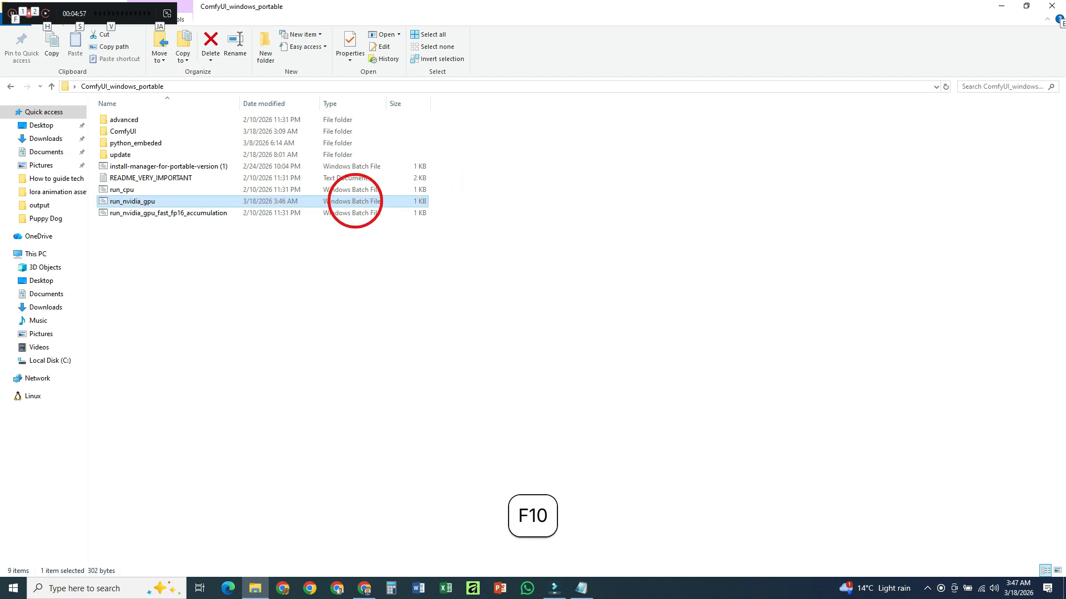
Step: Start ComfyUI with run_nvidia_gpu and close Unsaved Workflow (2) without saving it
double_click(248, 200)
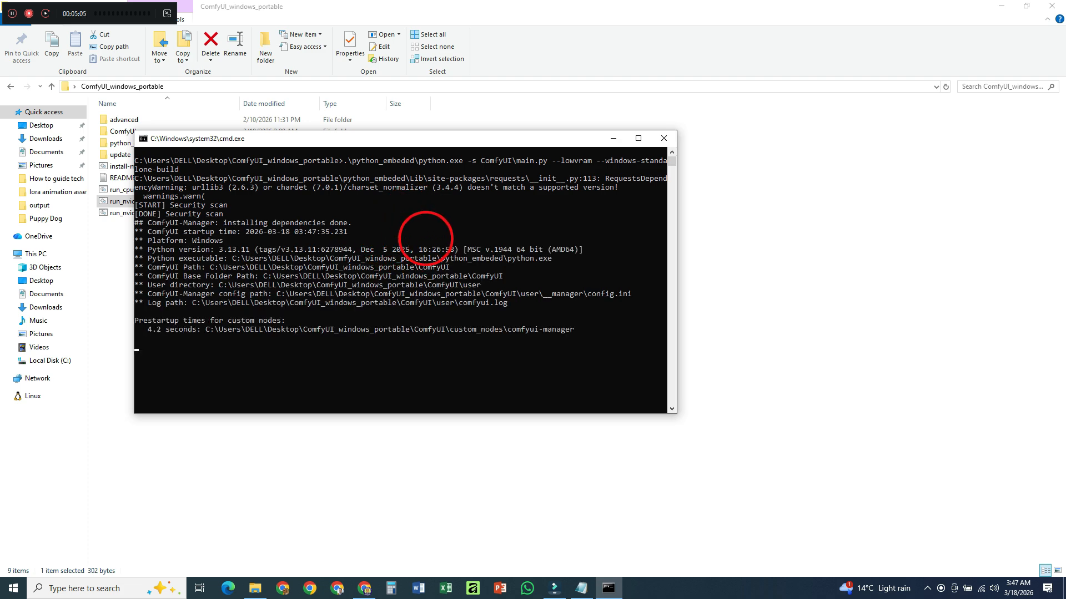
key("F10")
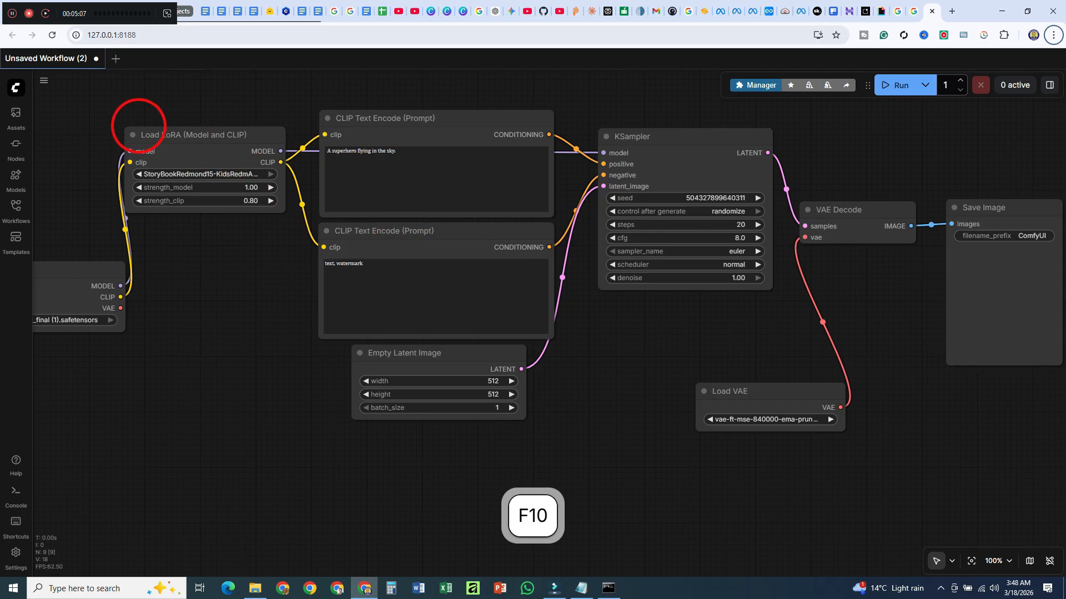
left_click(96, 59)
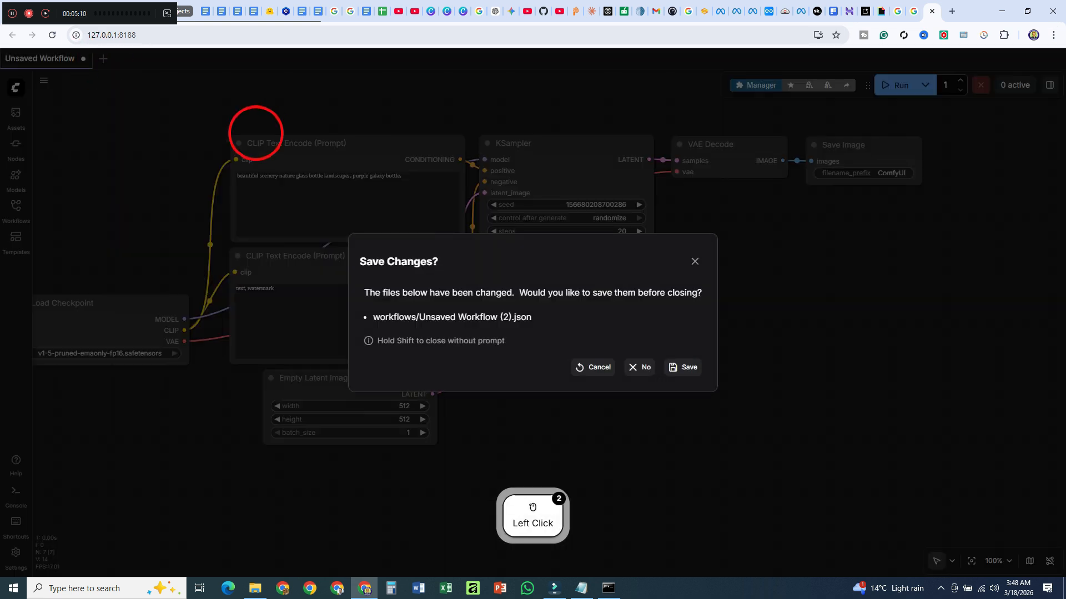
left_click(645, 367)
left_click_drag(193, 438, 221, 438)
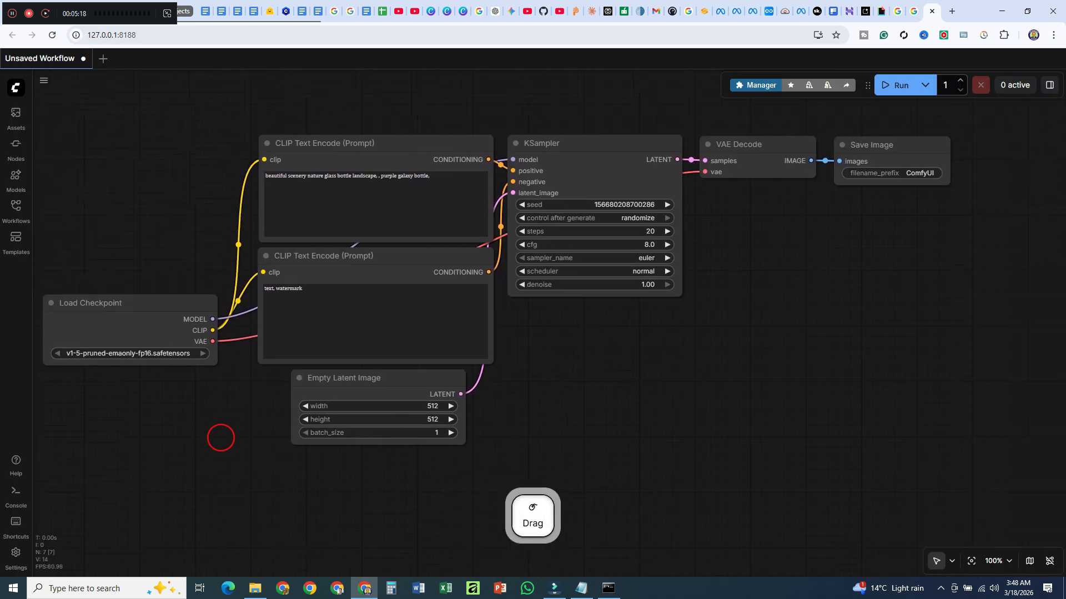
Step: Add a Load LoRA (Model and CLIP) node to the workflow canvas
key("F10")
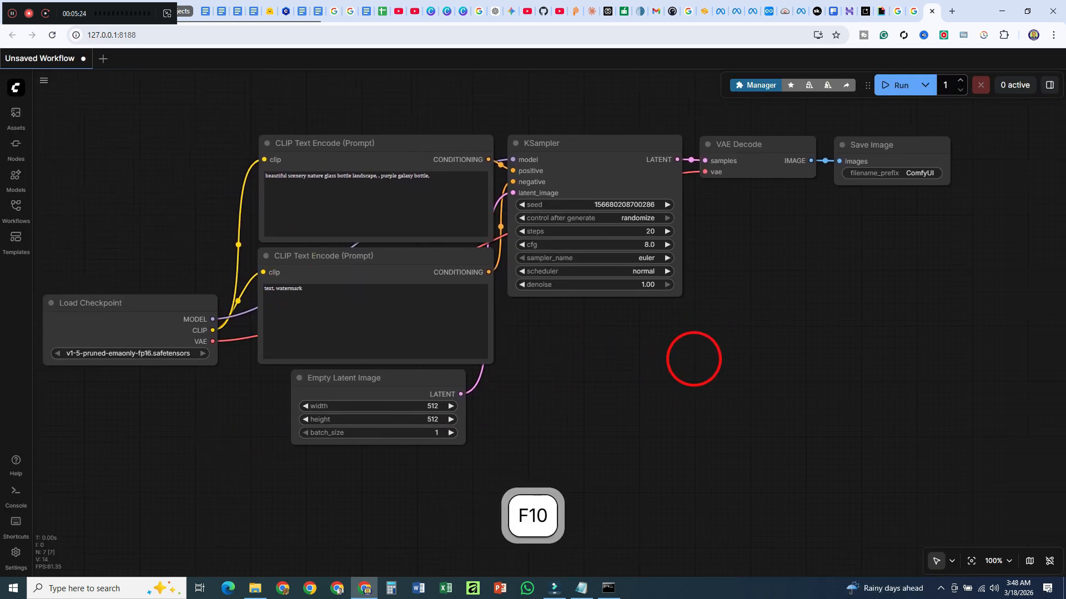
double_click(694, 359)
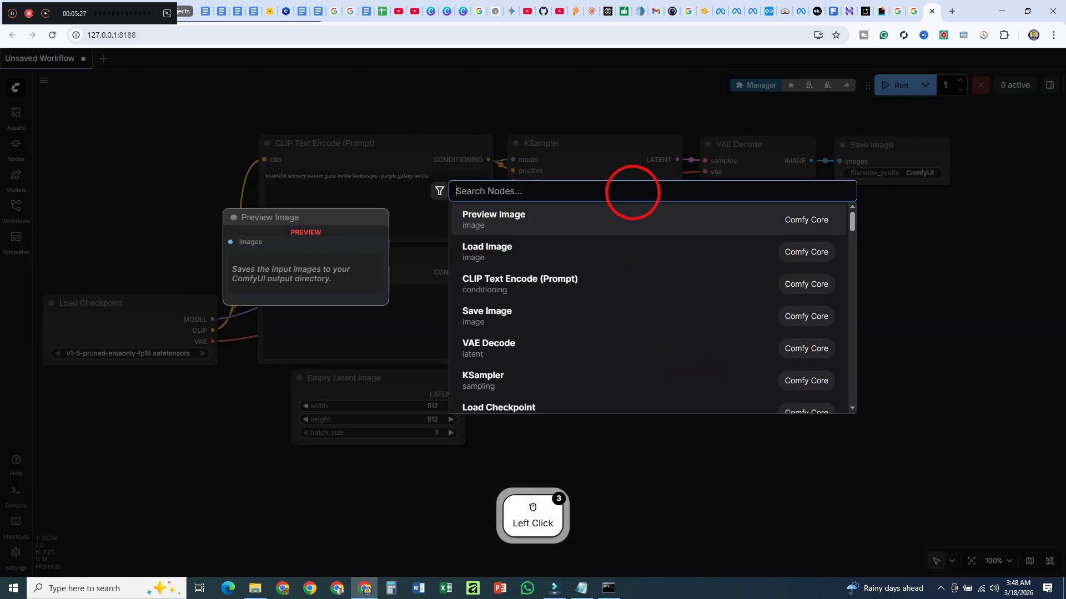
type("load lora")
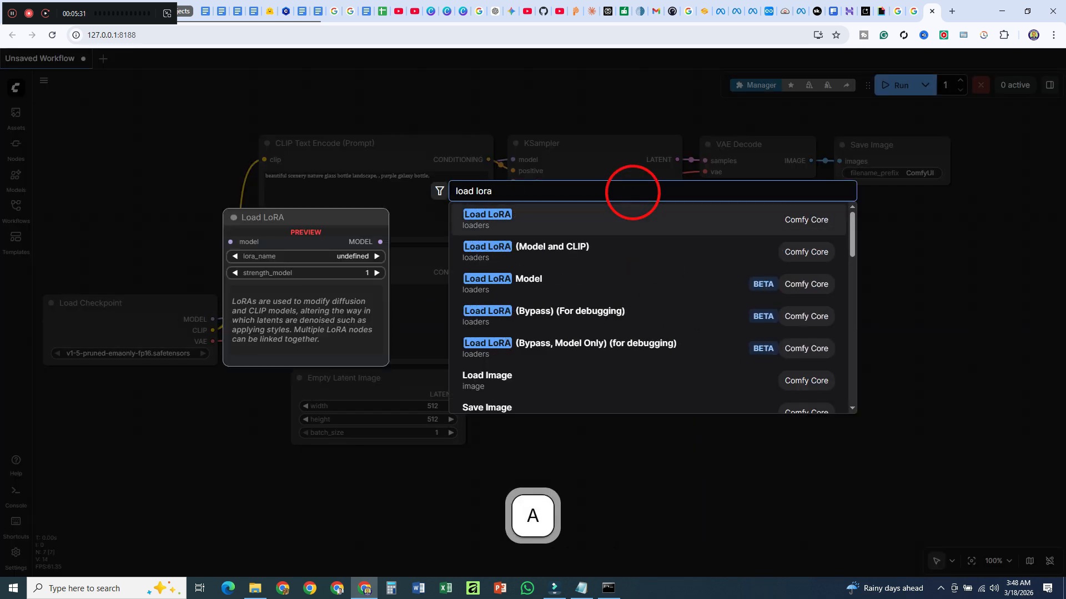
left_click(595, 246)
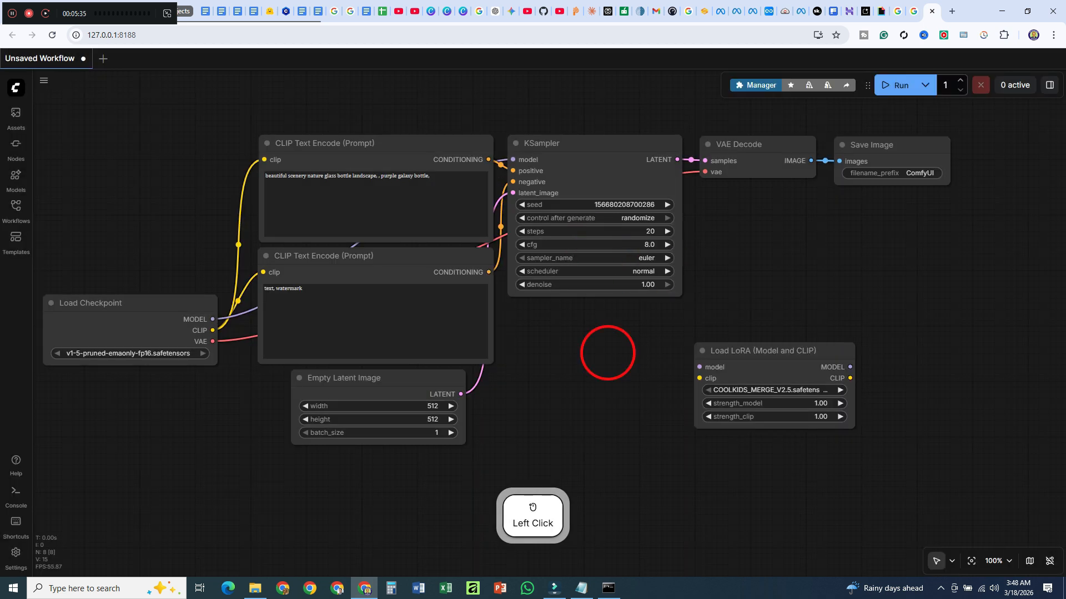
Step: Add a Load VAE node to the canvas, undoing the extra Load Checkpoint node placed by mistake
key("F10")
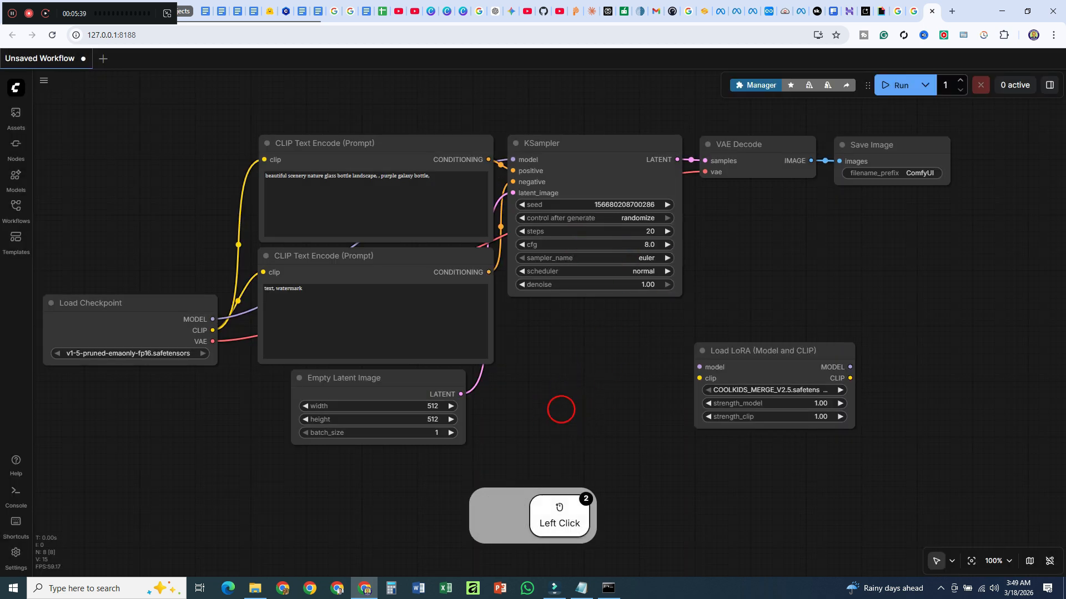
double_click(561, 409)
type("load vae")
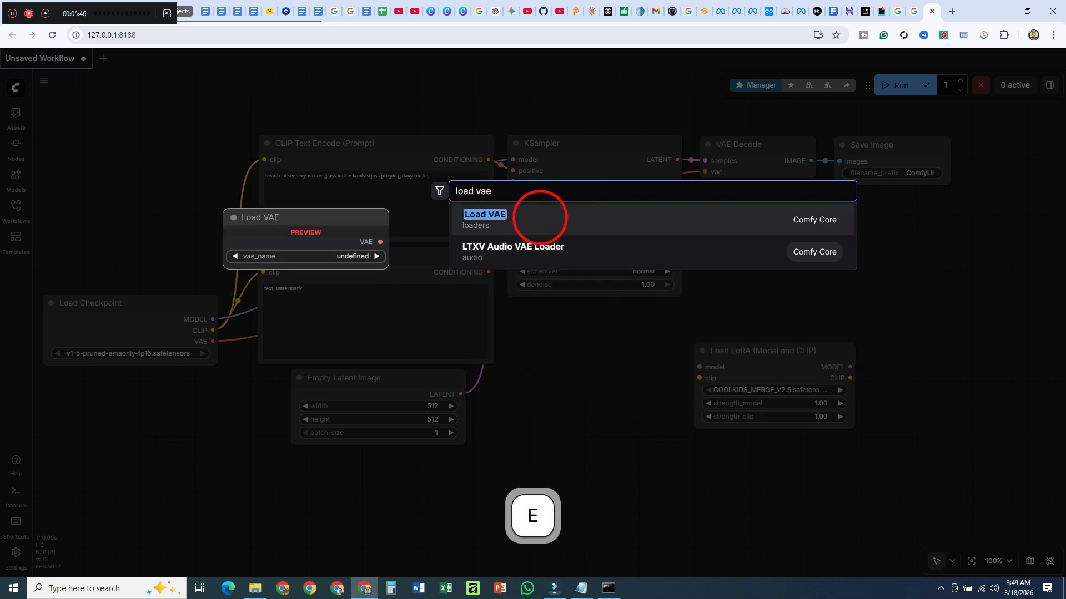
double_click(540, 218)
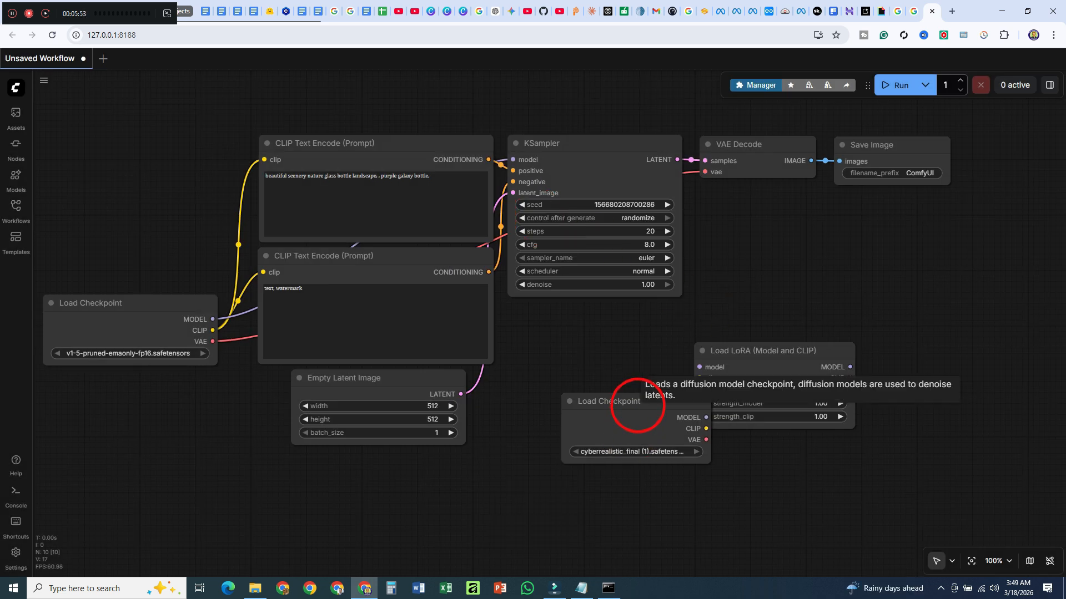
key("ctrl+z")
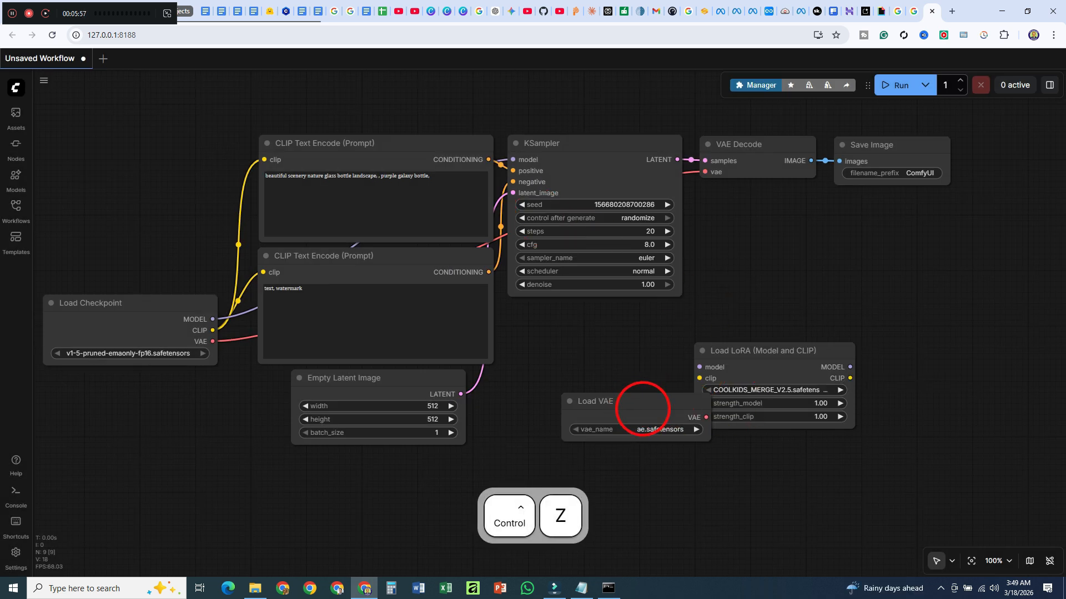
Step: Arrange the new nodes, with Load LoRA beneath Load Checkpoint and Load VAE in the free space below VAE Decode
left_click_drag(643, 409, 609, 406)
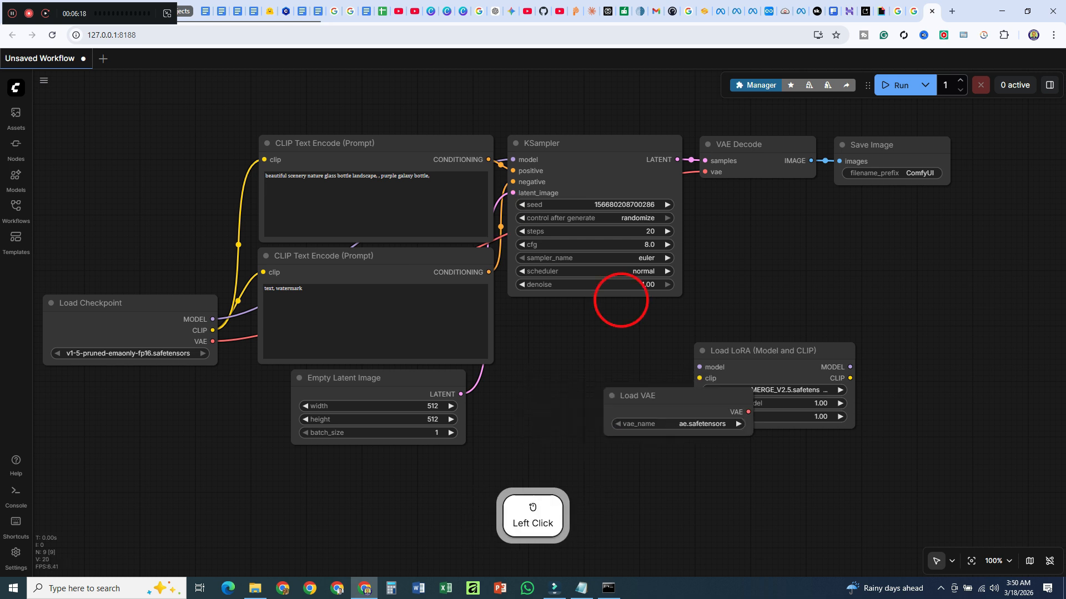
left_click_drag(637, 395, 143, 444)
left_click(814, 357)
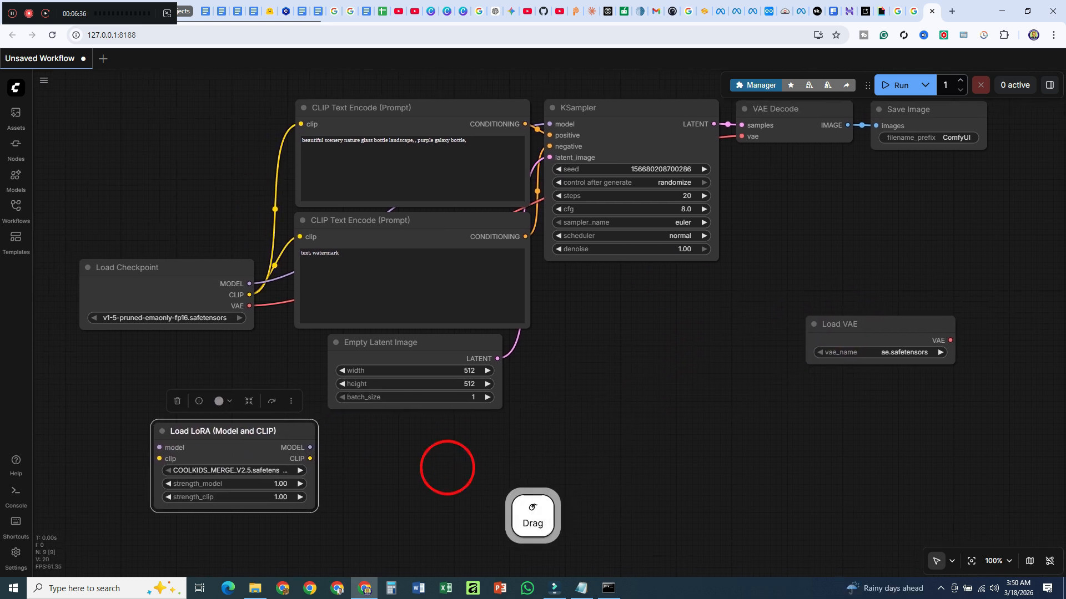
Step: Route the checkpoint's MODEL output into the Load LoRA node and the LoRA's MODEL output into KSampler's model input
key("F10")
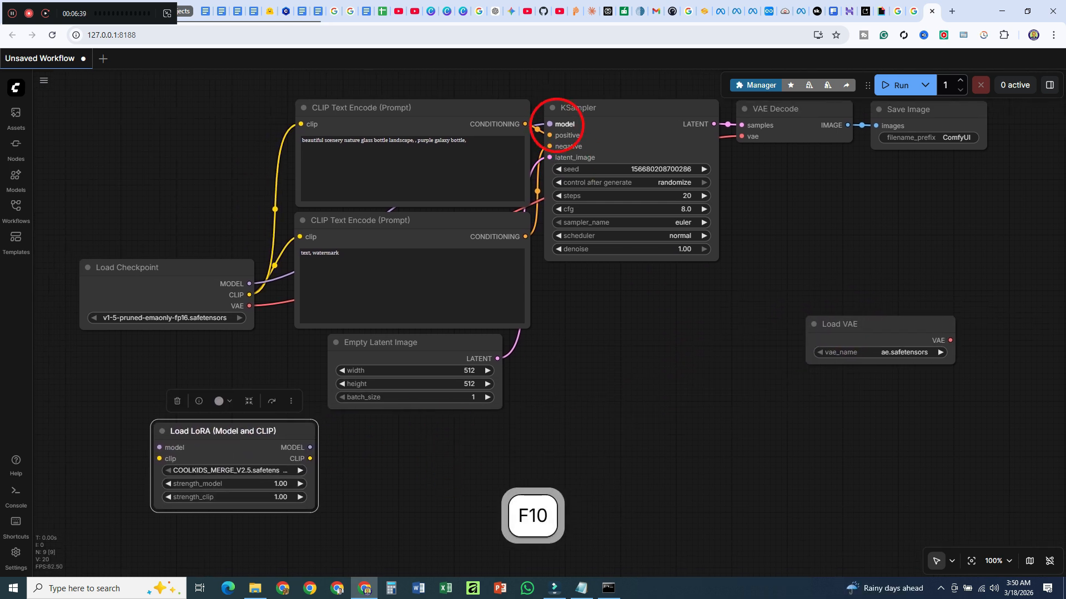
left_click_drag(554, 123, 160, 447)
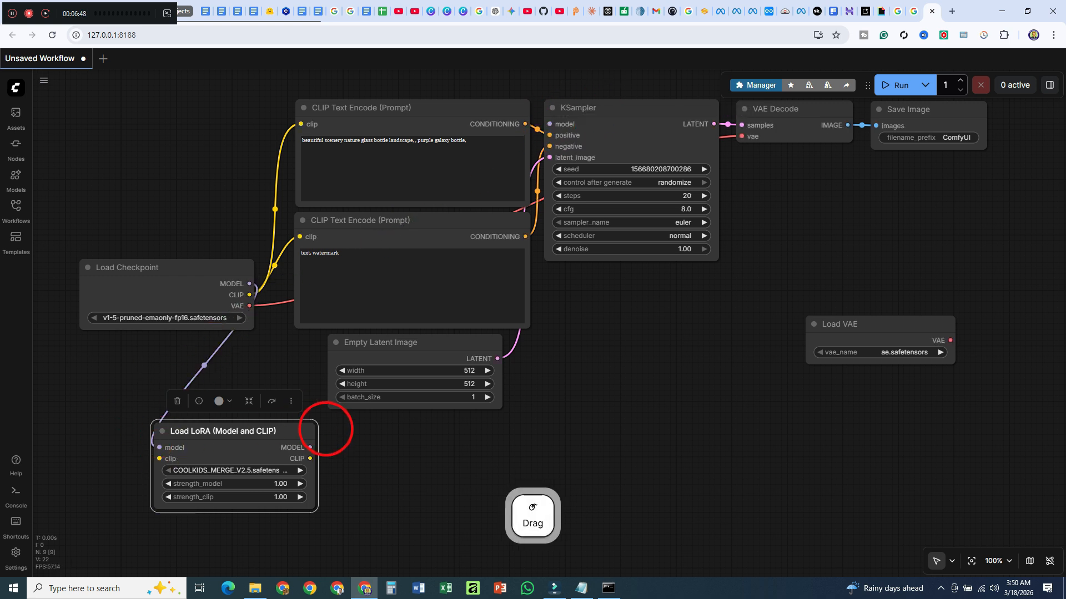
left_click_drag(310, 448, 425, 313)
left_click_drag(541, 130, 543, 128)
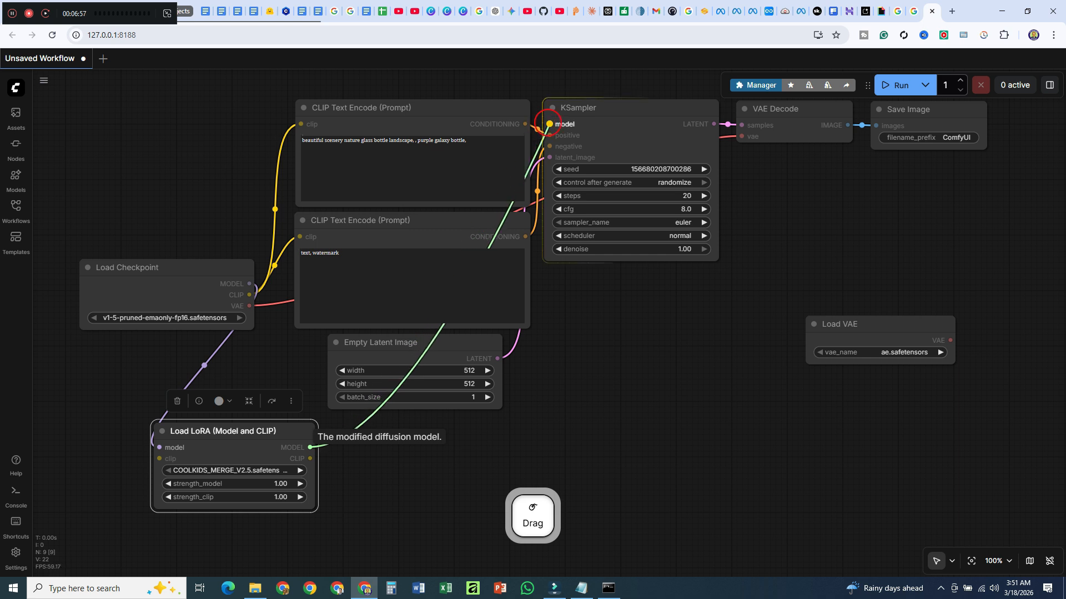
key("F10")
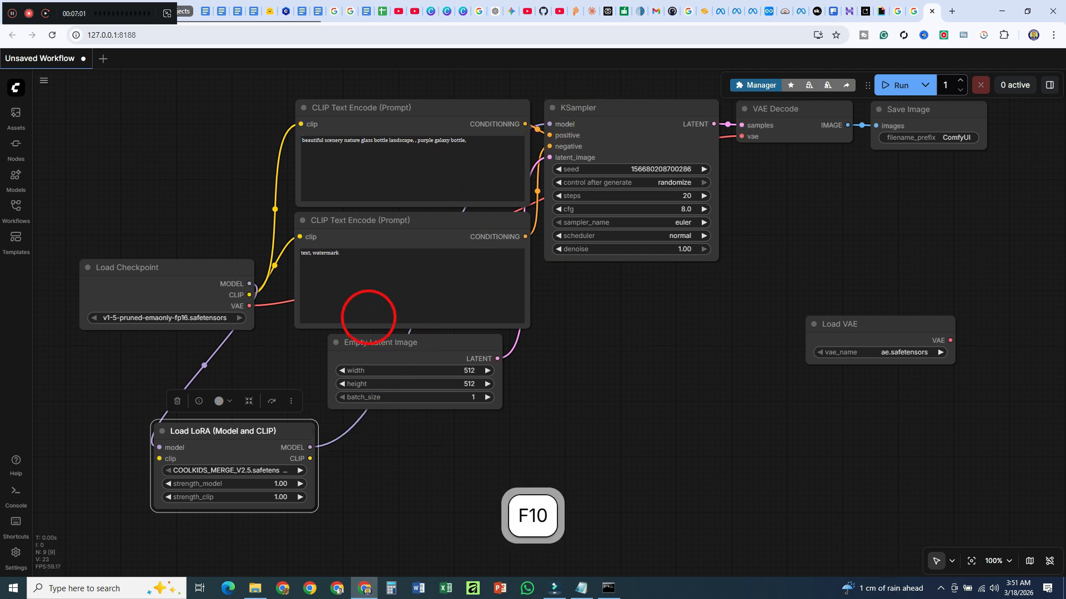
Step: Connect Load Checkpoint's CLIP output to Load LoRA's clip input, and the LoRA's CLIP output to both CLIP Text Encode nodes
left_click_drag(182, 270, 110, 264)
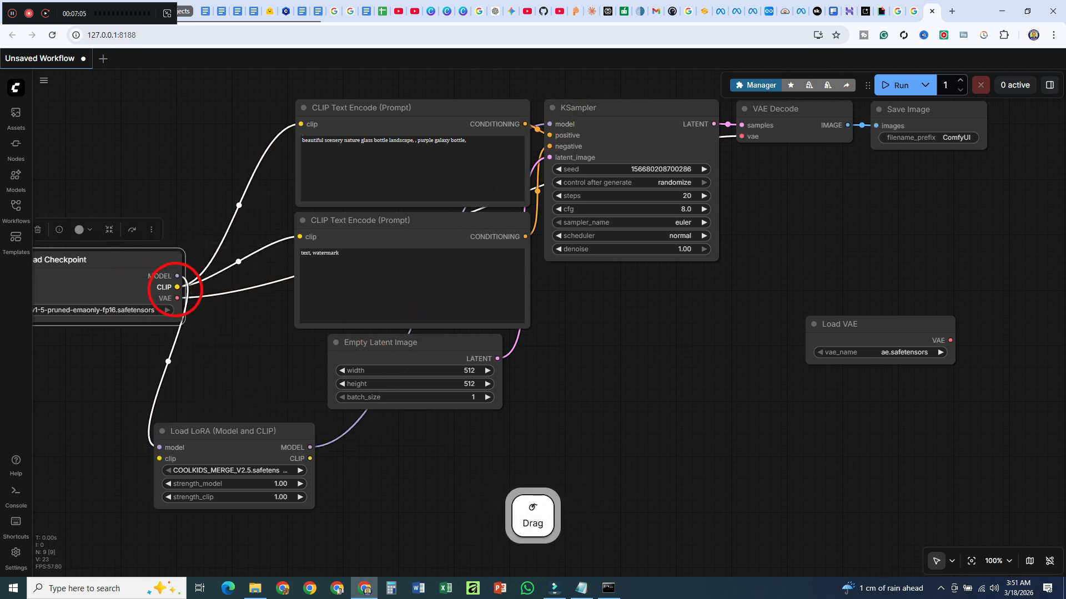
left_click_drag(177, 287, 159, 459)
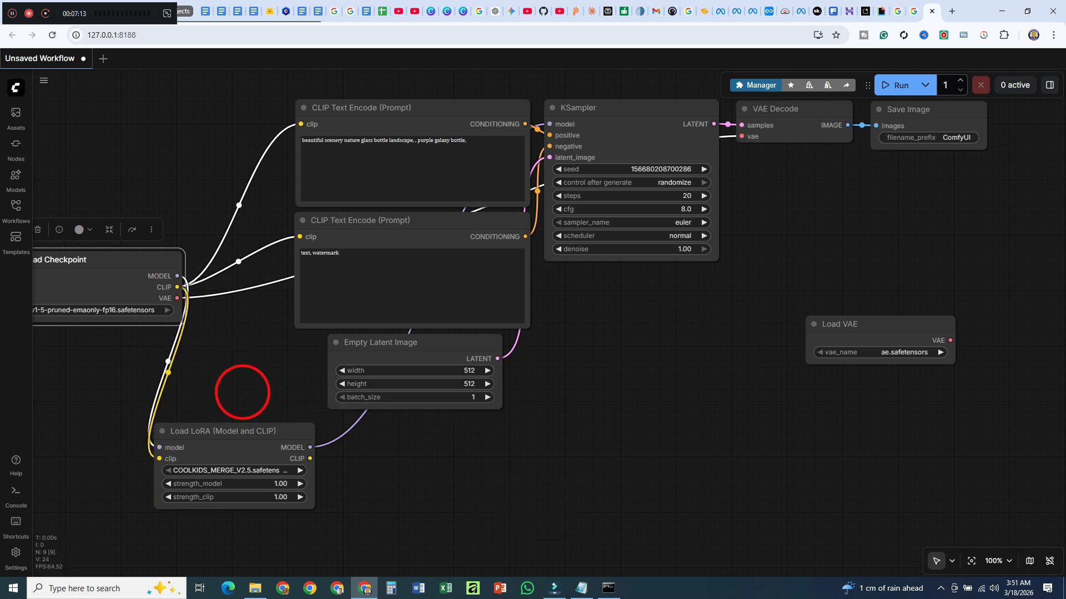
left_click_drag(310, 458, 300, 206)
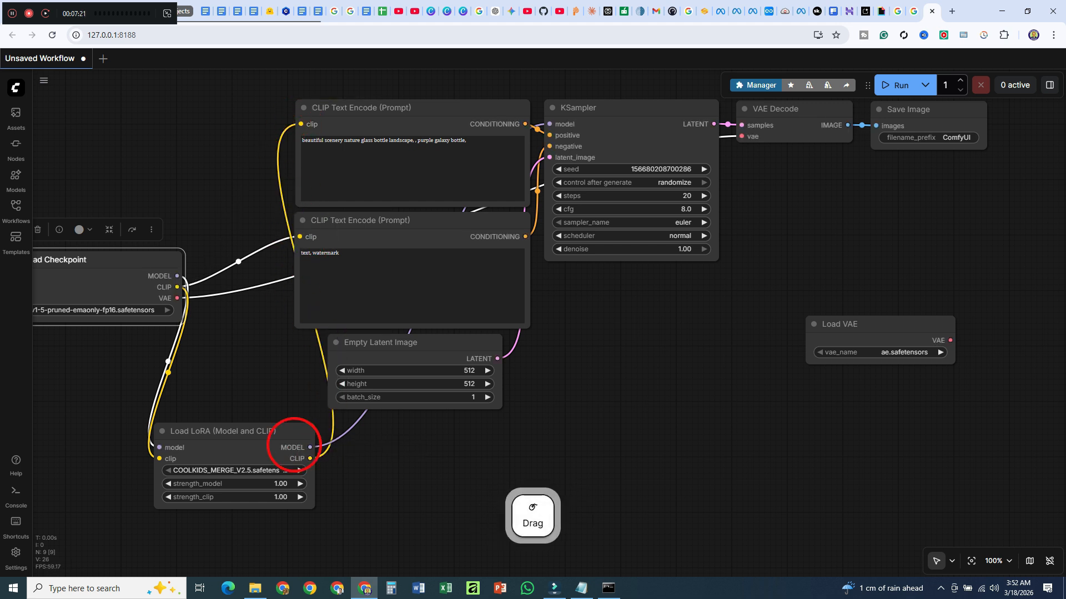
left_click_drag(307, 456, 303, 304)
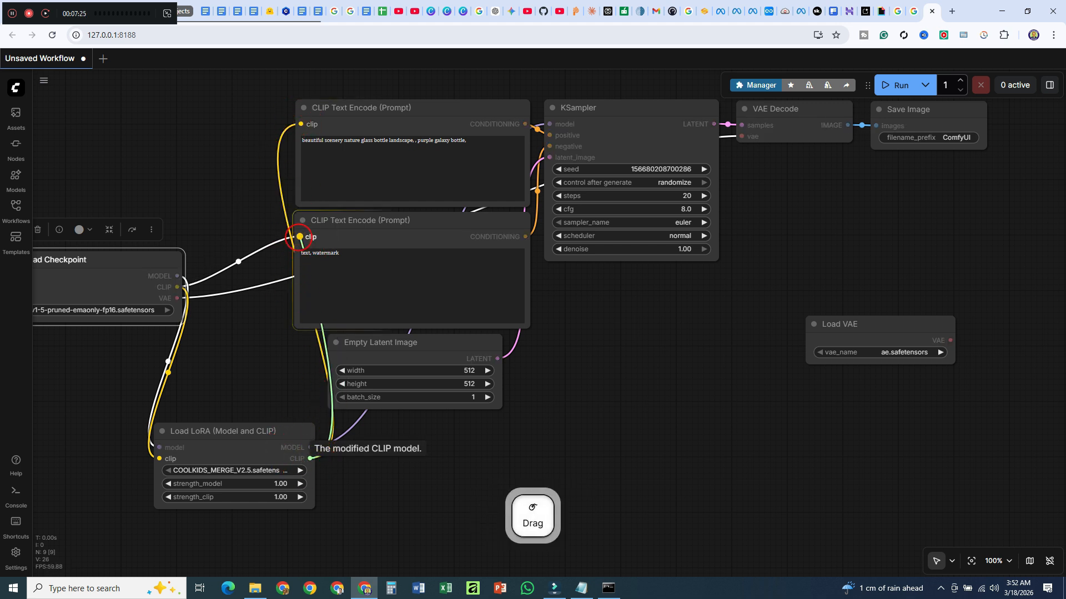
left_click_drag(299, 237, 299, 237)
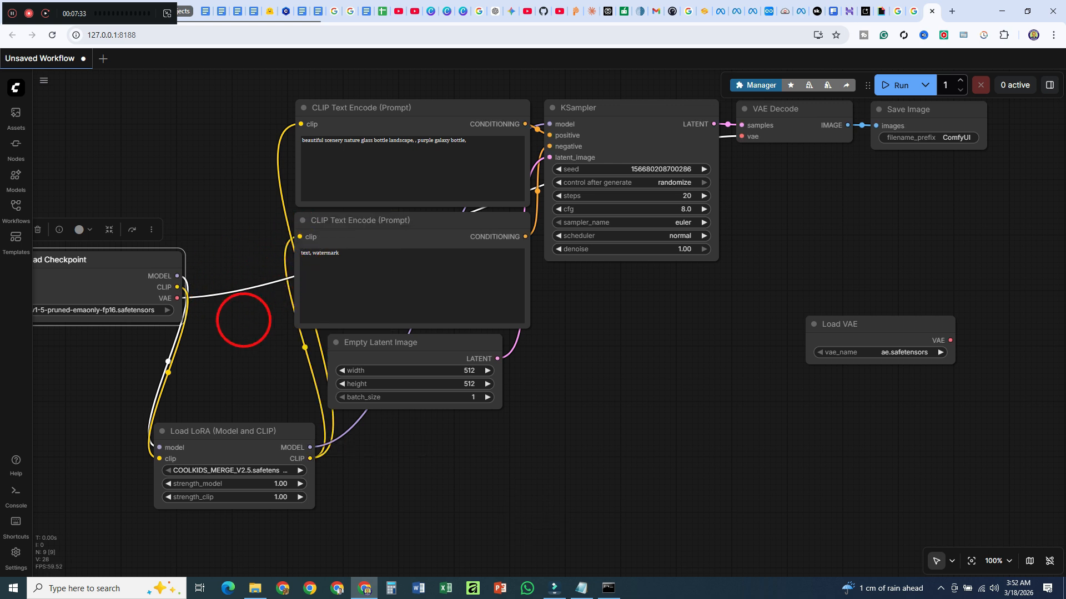
Step: Connect Load VAE's output to VAE Decode's vae input and move the Load VAE node below KSampler
key("F10")
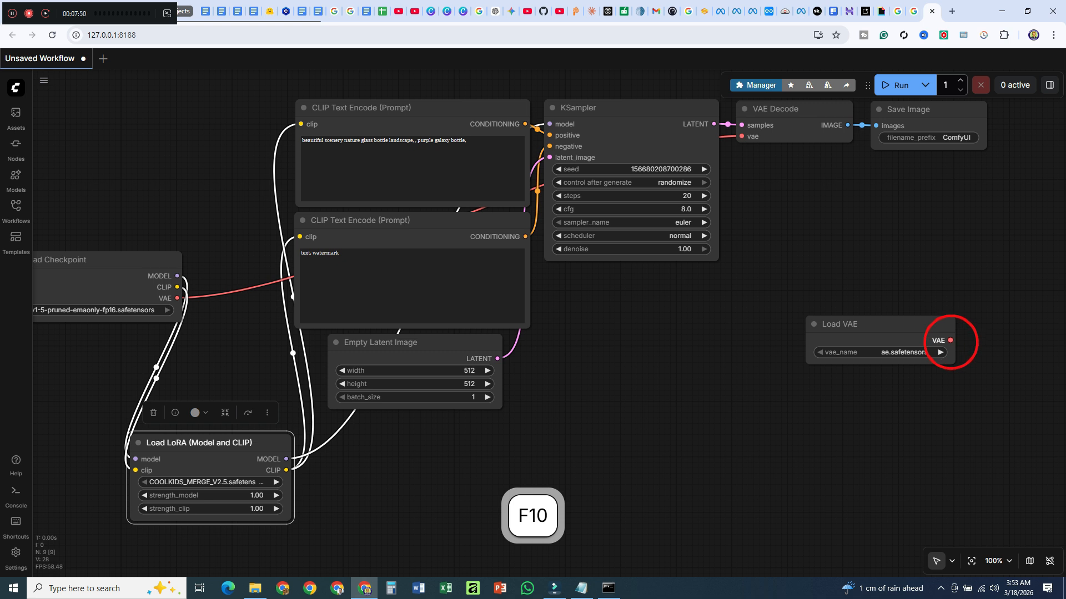
left_click_drag(950, 340, 742, 136)
left_click_drag(892, 321, 686, 304)
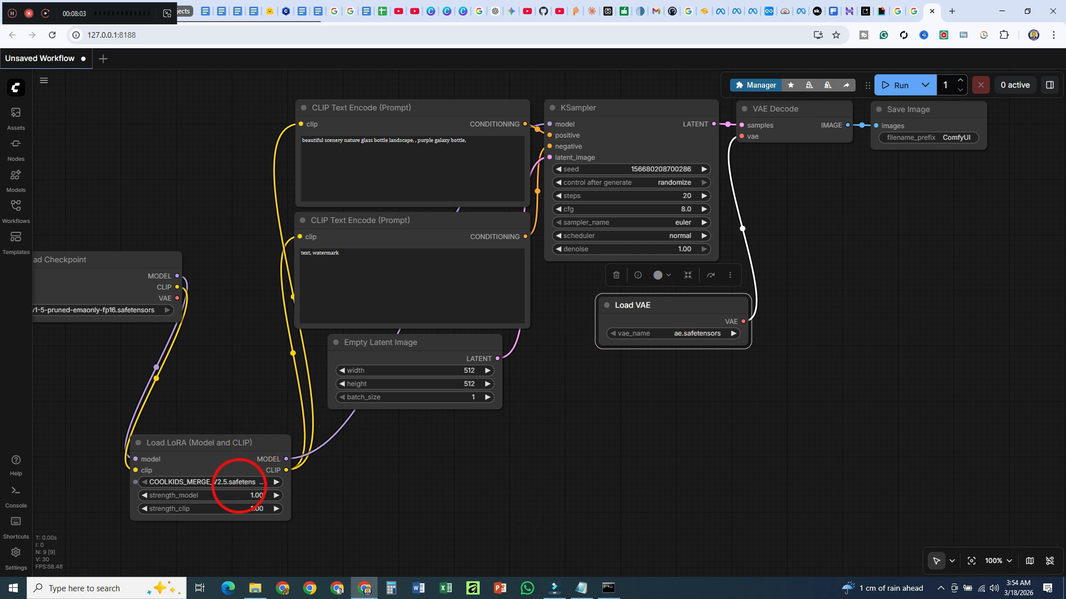
Step: Select COOLKIDS_MERGE_V2.5.safetensors in the Load LoRA node and vae-ft-mse-840000-ema-pruned.safetensors in the Load VAE node
left_click(239, 483)
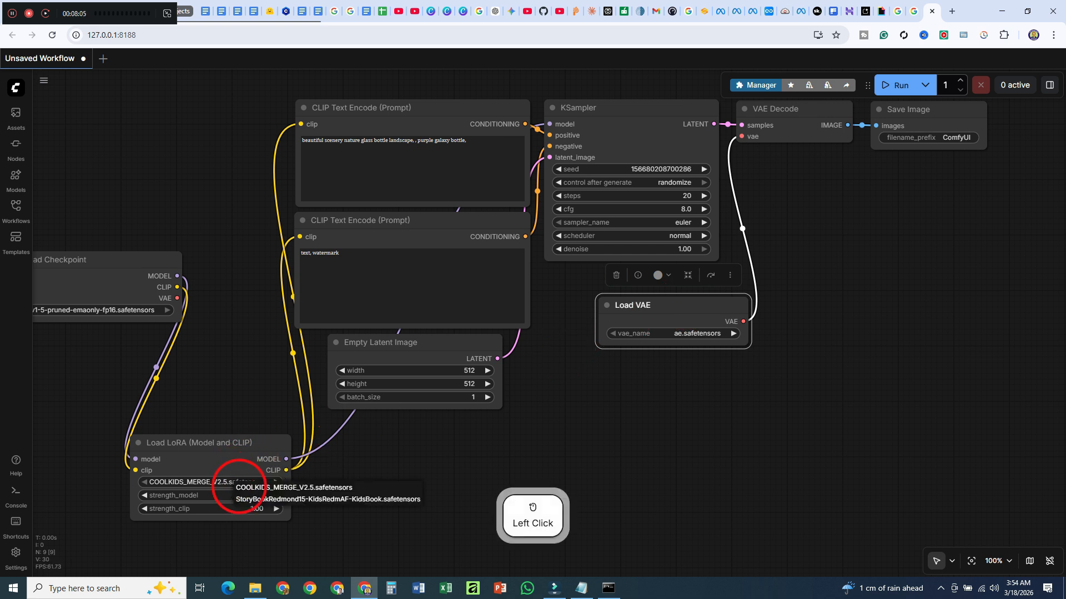
left_click(264, 487)
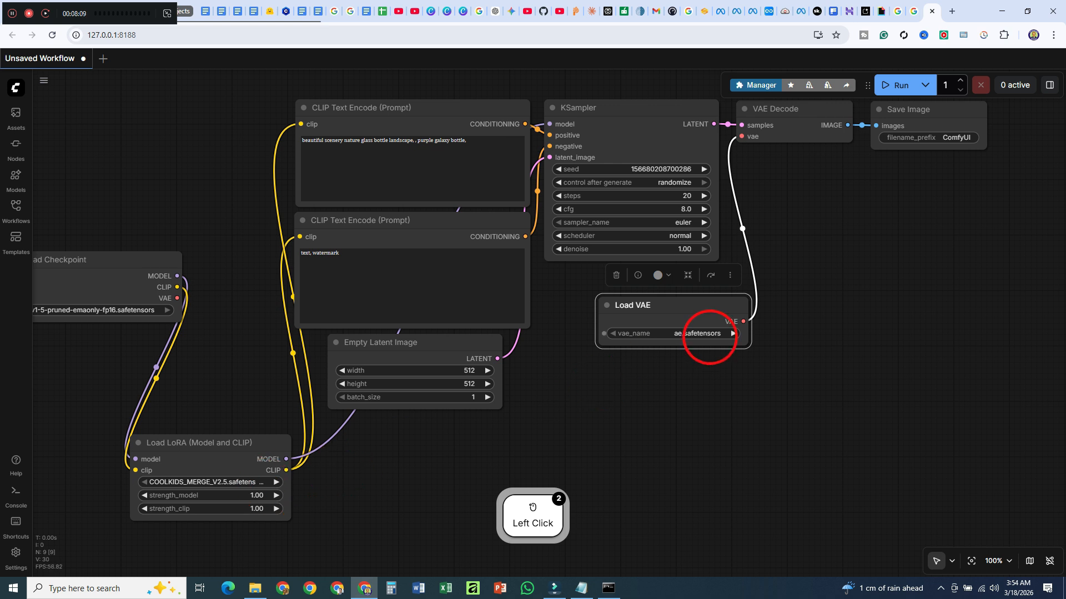
left_click(709, 334)
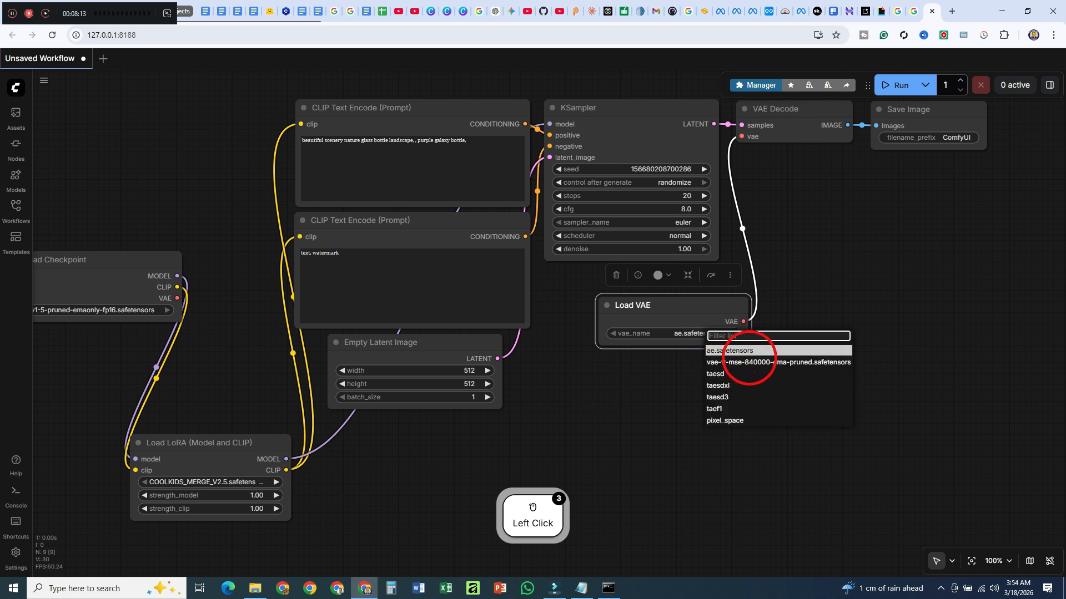
left_click(746, 362)
key("F10")
Step: Replace the positive prompt with "A boy and his dog are playing in the forest." and run the workflow
left_click(488, 147)
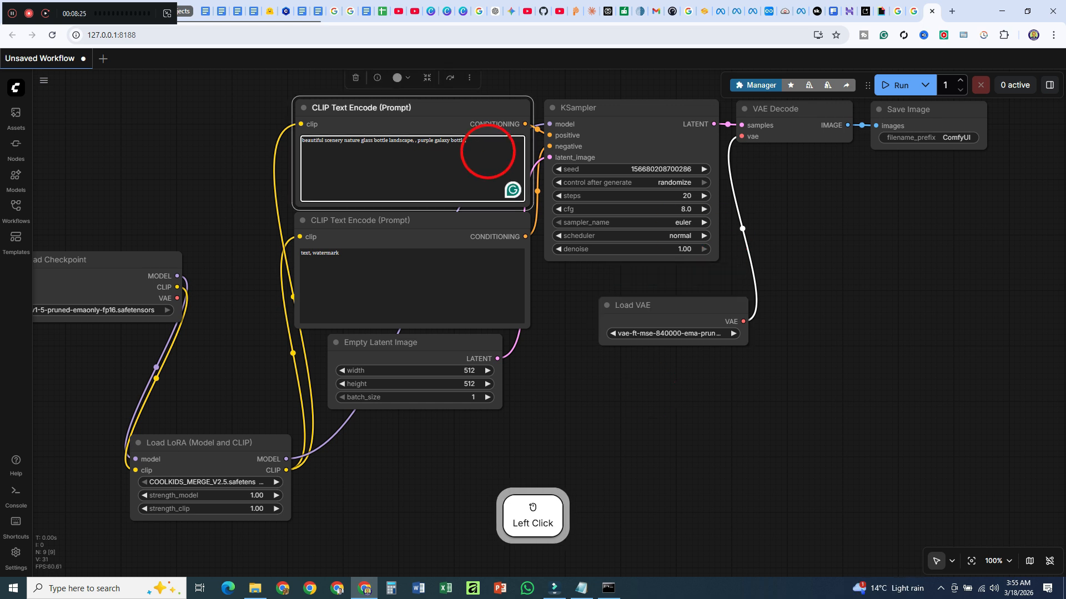
key("BackSpace")
type("A b")
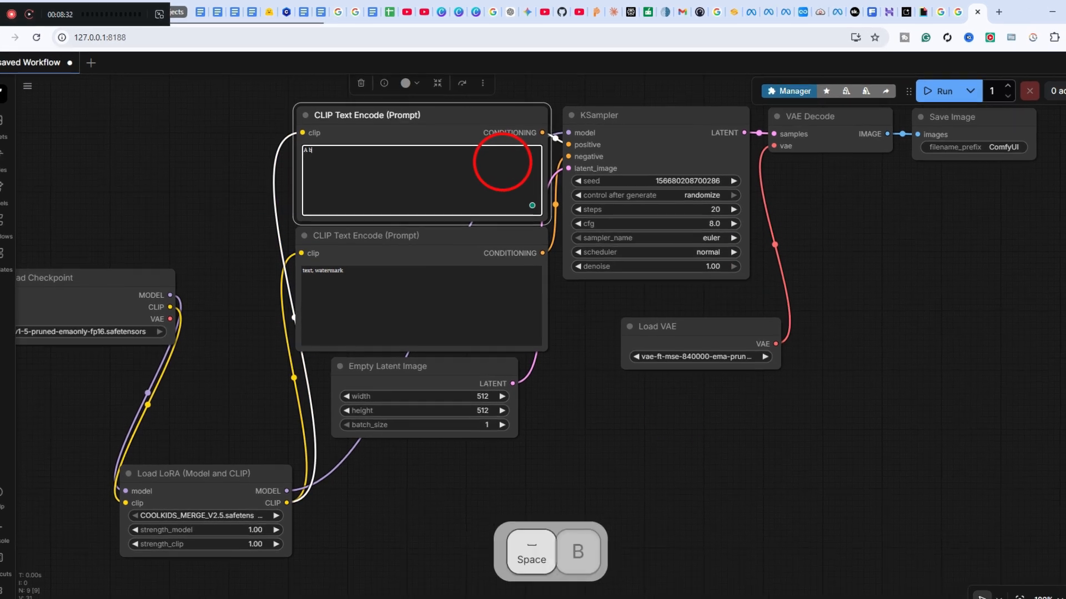
type("oy and his dog are playing in the forest.")
left_click(946, 89)
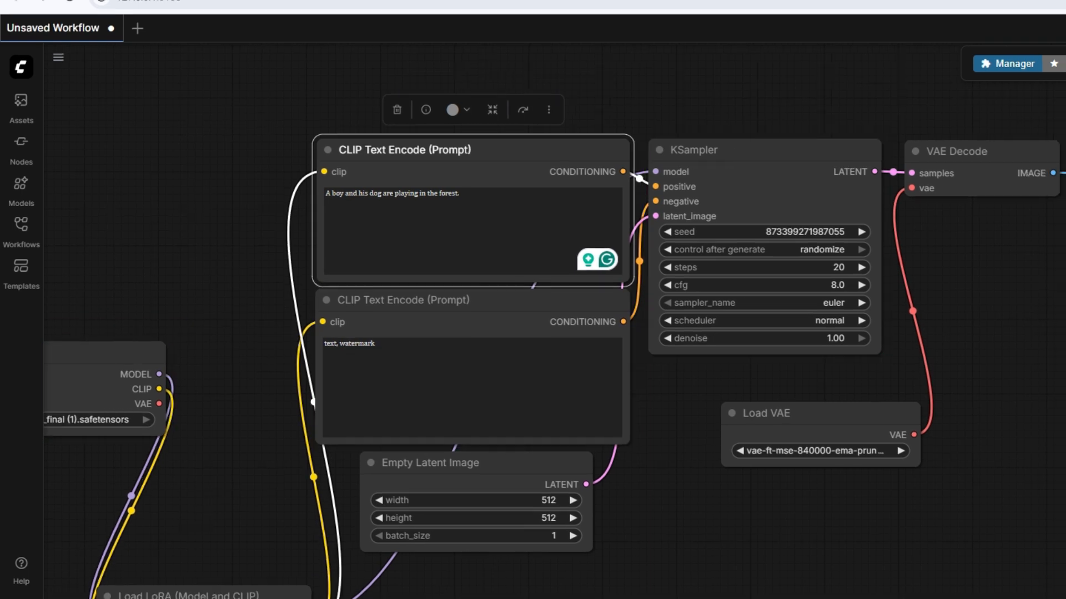
Step: Open the generated image from the Save Image node in a separate browser tab, examine it, and close that tab
left_click(1052, 280)
left_click(1008, 274)
left_click(936, 266)
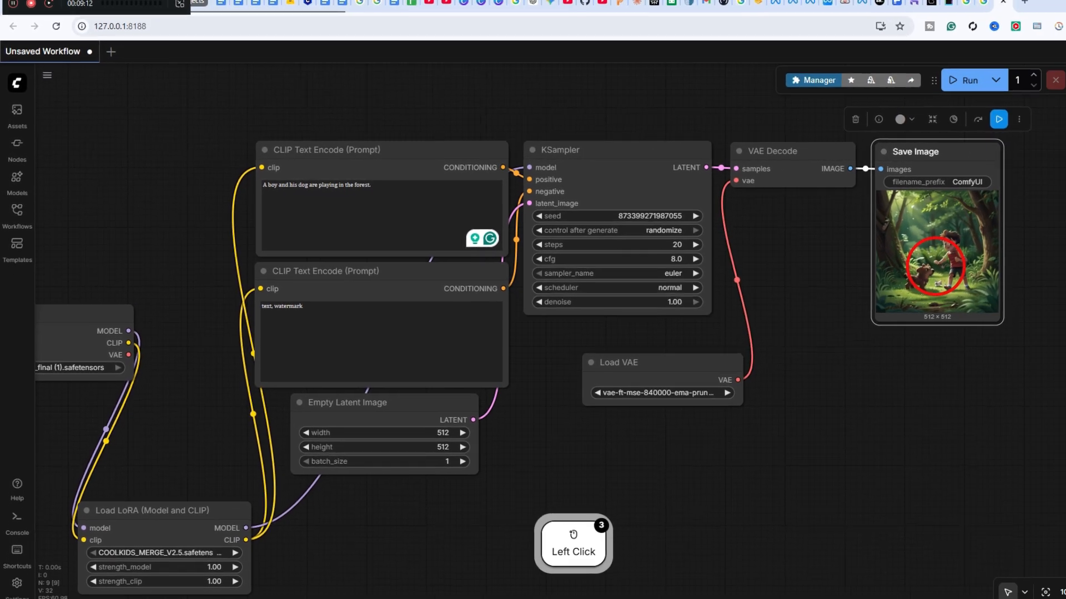
right_click(868, 258)
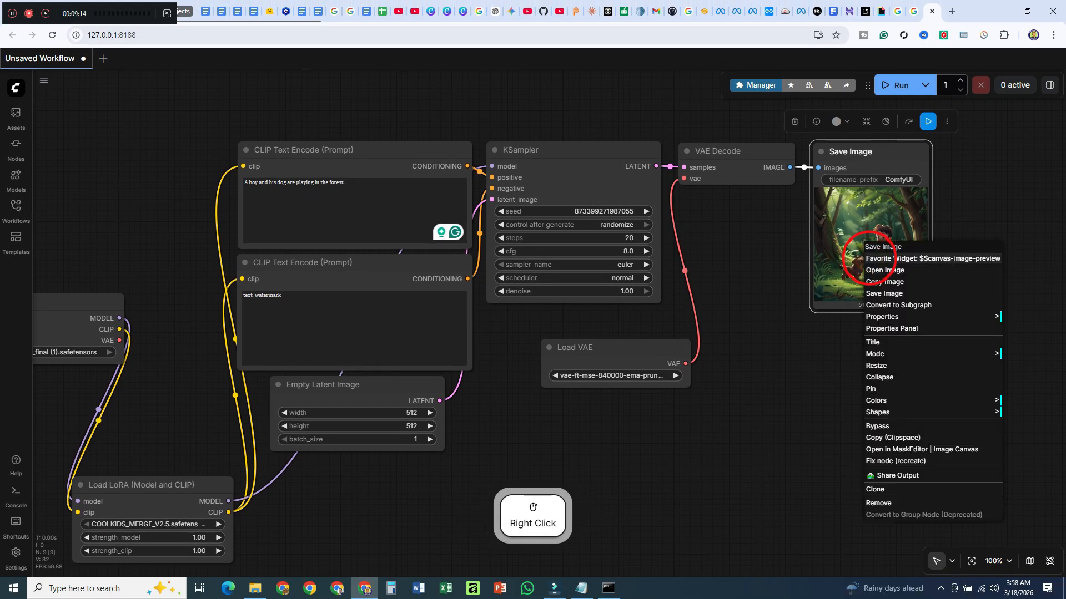
left_click(884, 270)
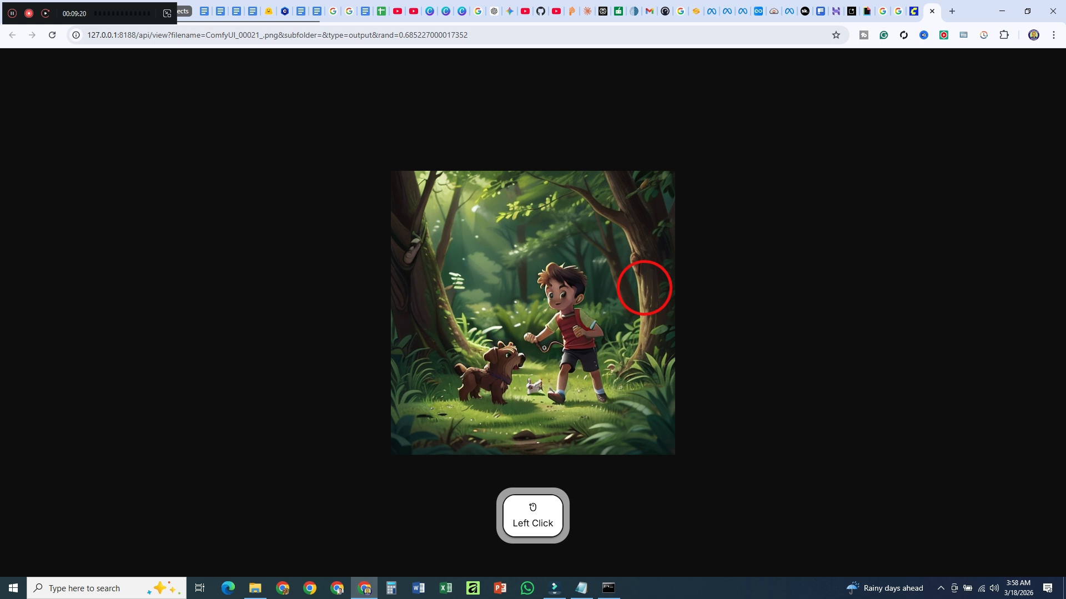
left_click(932, 11)
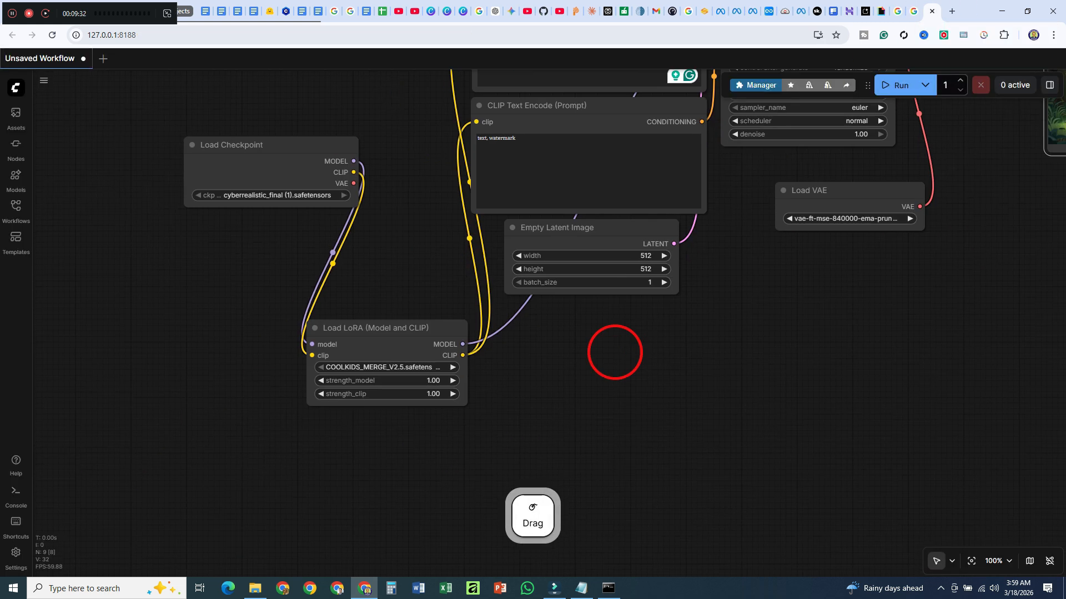
Step: Step the Load LoRA node's strength_model up to 1.02 and back down to 1.00
scroll(615, 352, "up", 3, "ctrl")
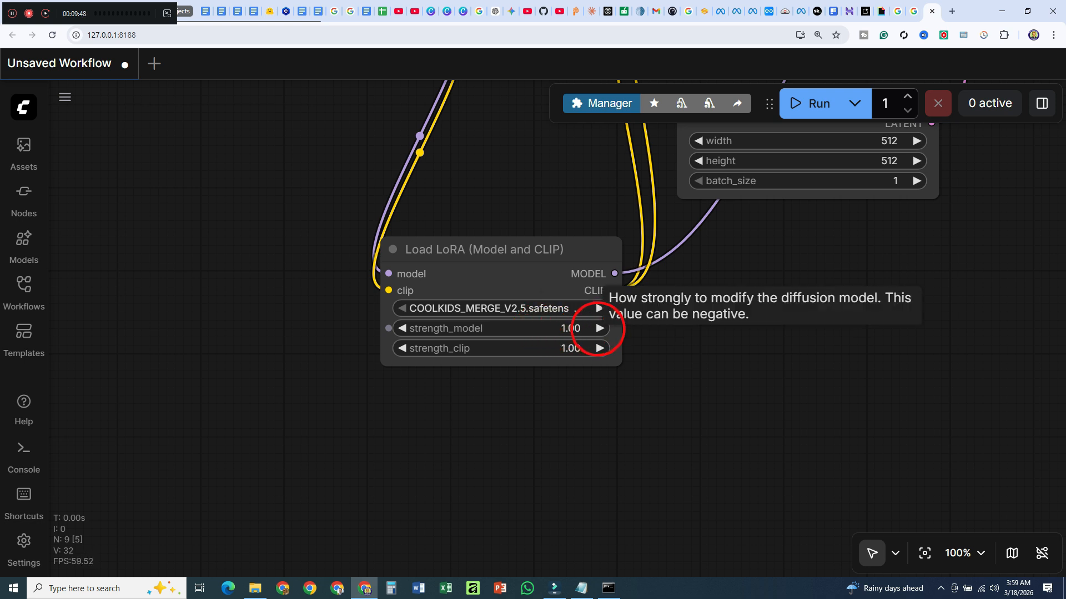
left_click(598, 329)
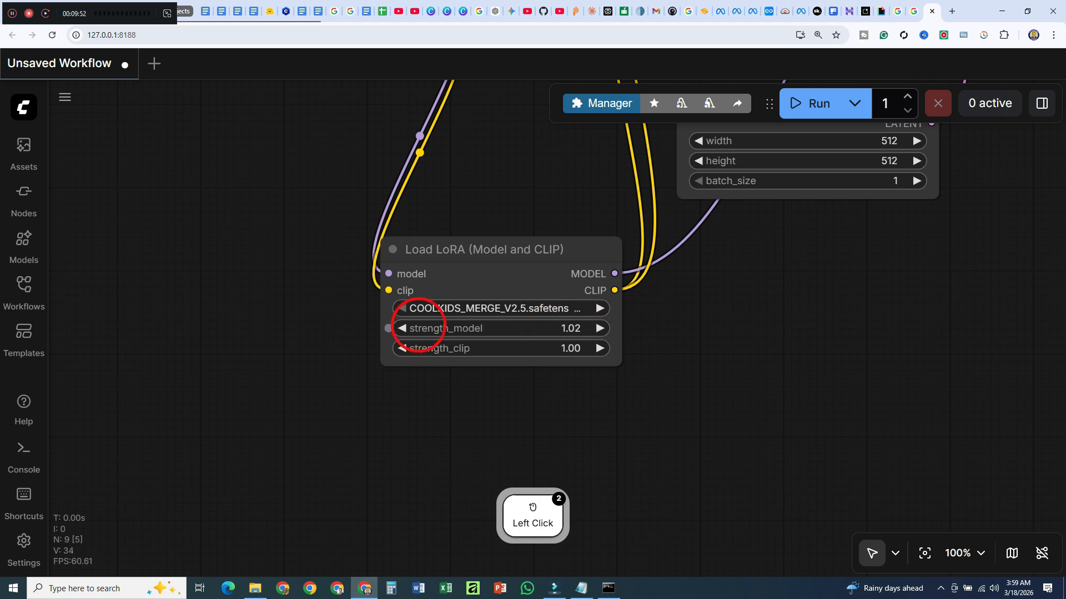
left_click(402, 329)
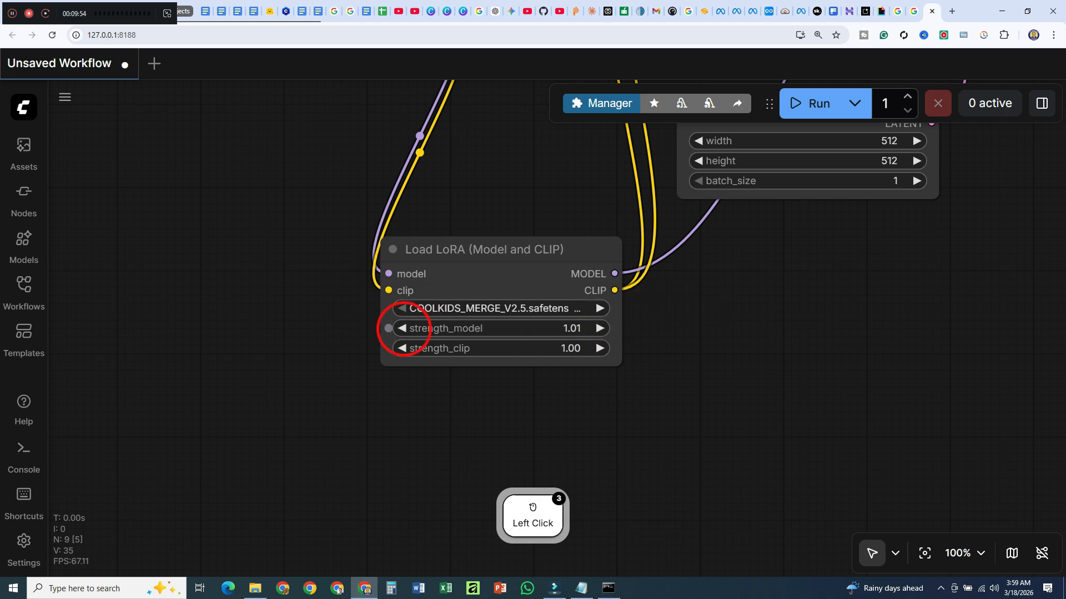
left_click(549, 329)
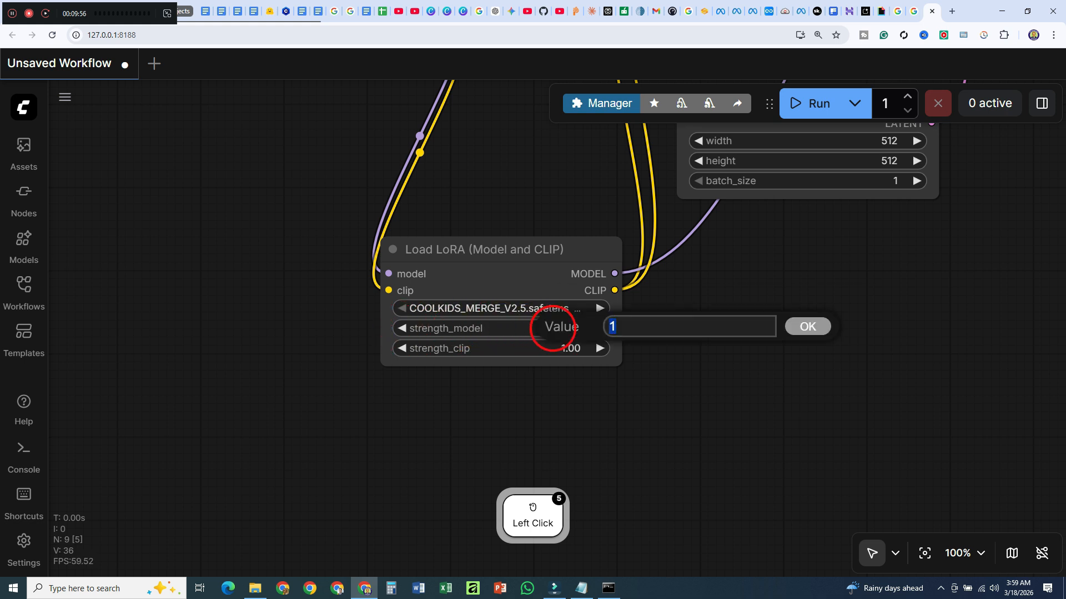
left_click(637, 325)
left_click(664, 284)
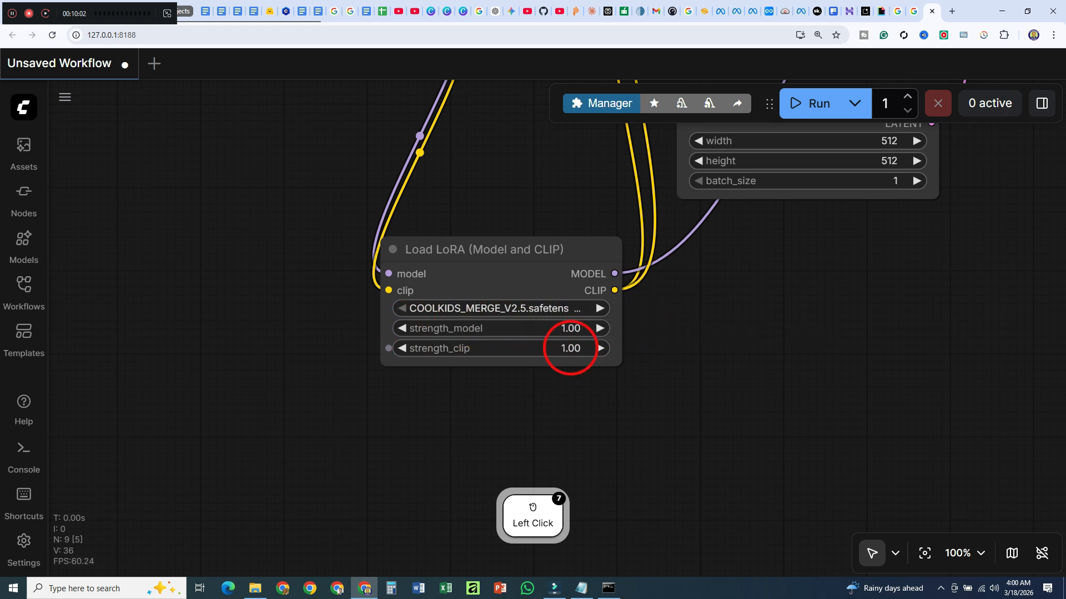
Step: Set the Load LoRA node's strength_clip to 0.8 and switch its LoRA to StoryBookRedmond15-KidsRedmAF-KidsBook.safetensors
left_click(571, 349)
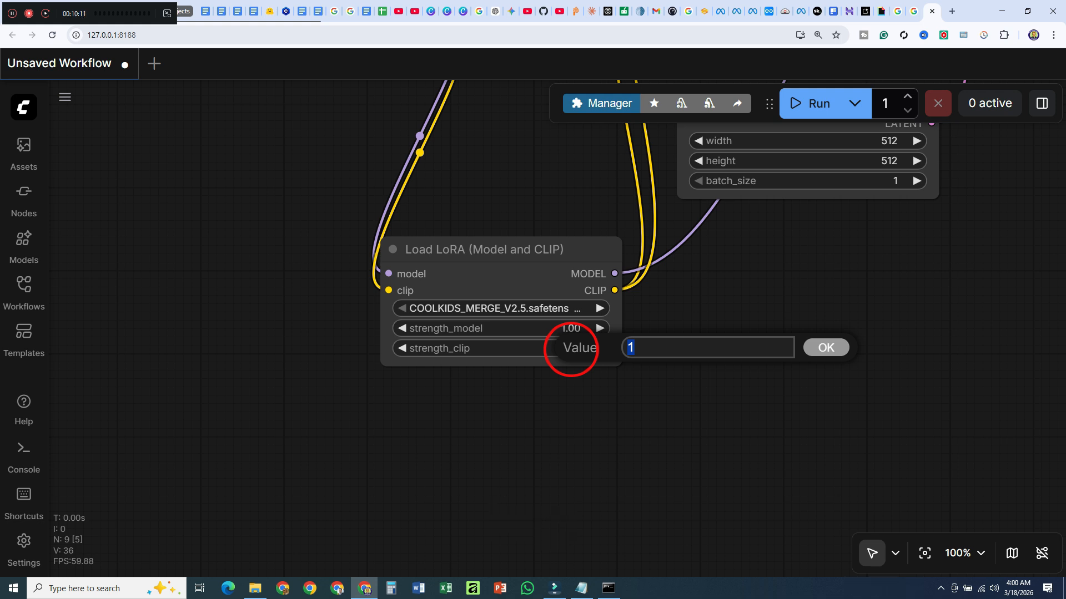
type("0.")
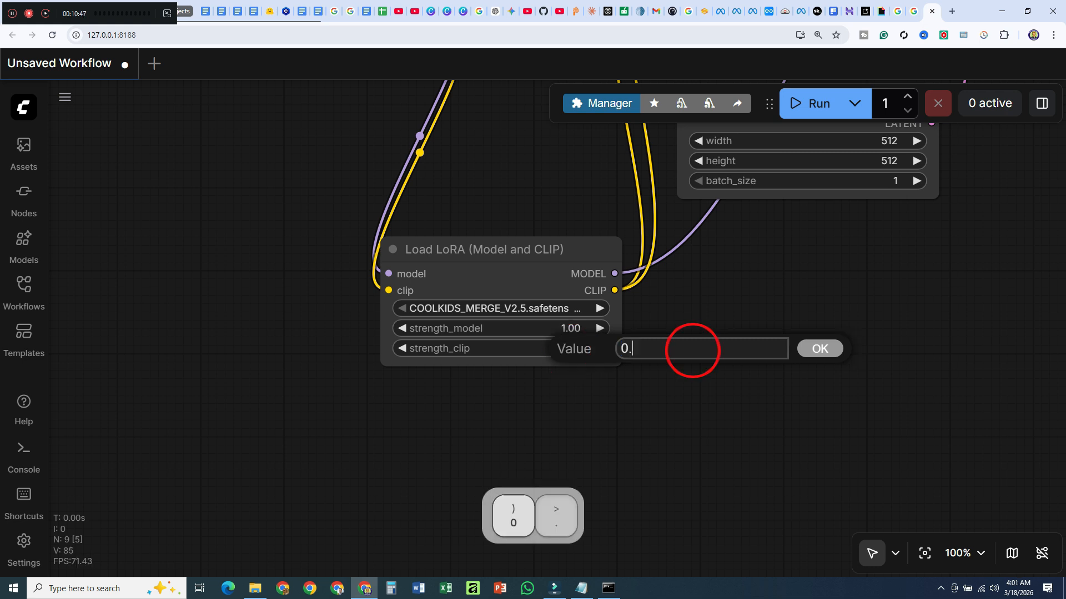
type("8")
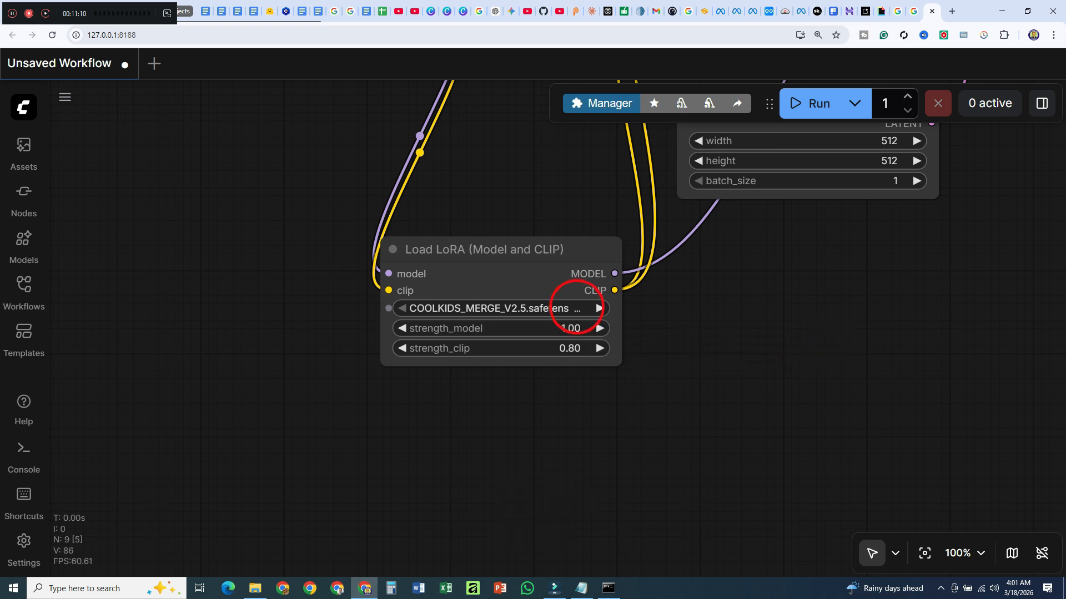
left_click(577, 308)
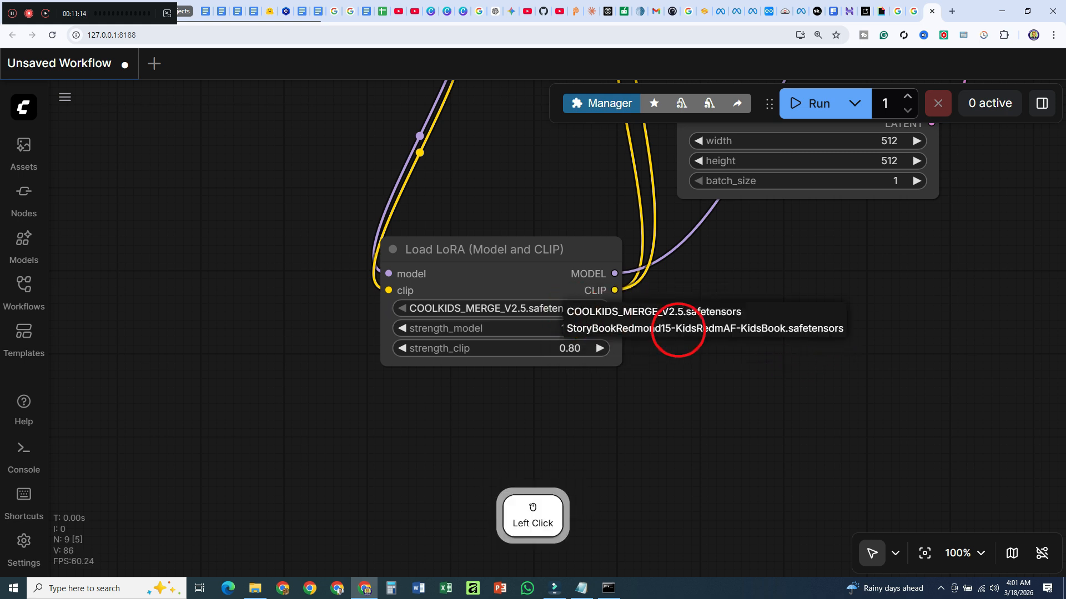
left_click(726, 327)
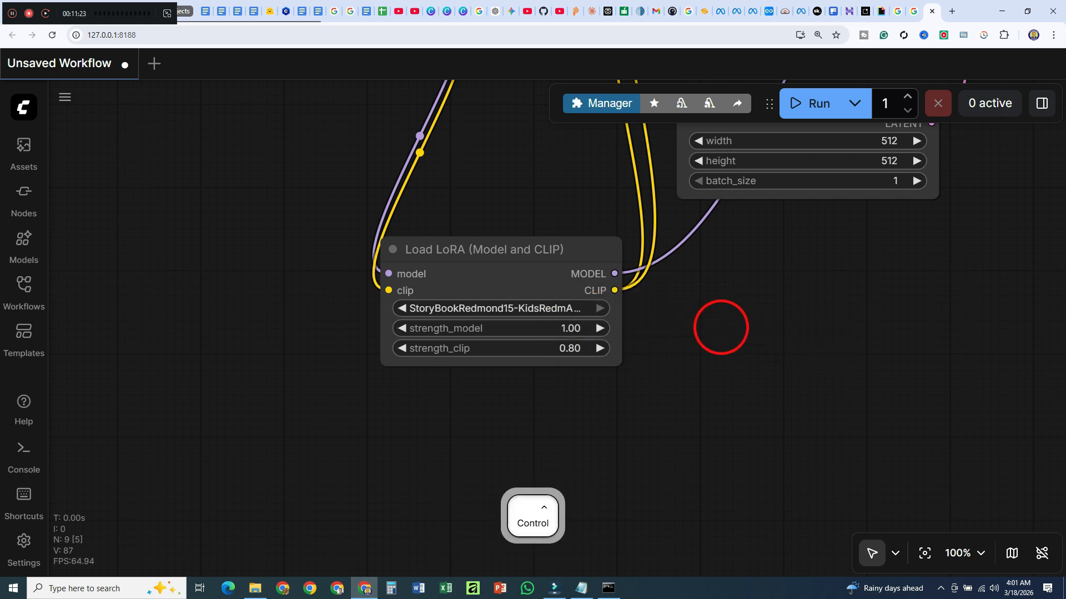
Step: Run the workflow with the StoryBookRedmond15 LoRA to generate a new image
key("ctrl+minus")
key("ctrl+minus")
key("ctrl+minus")
left_click_drag(718, 326, 520, 523)
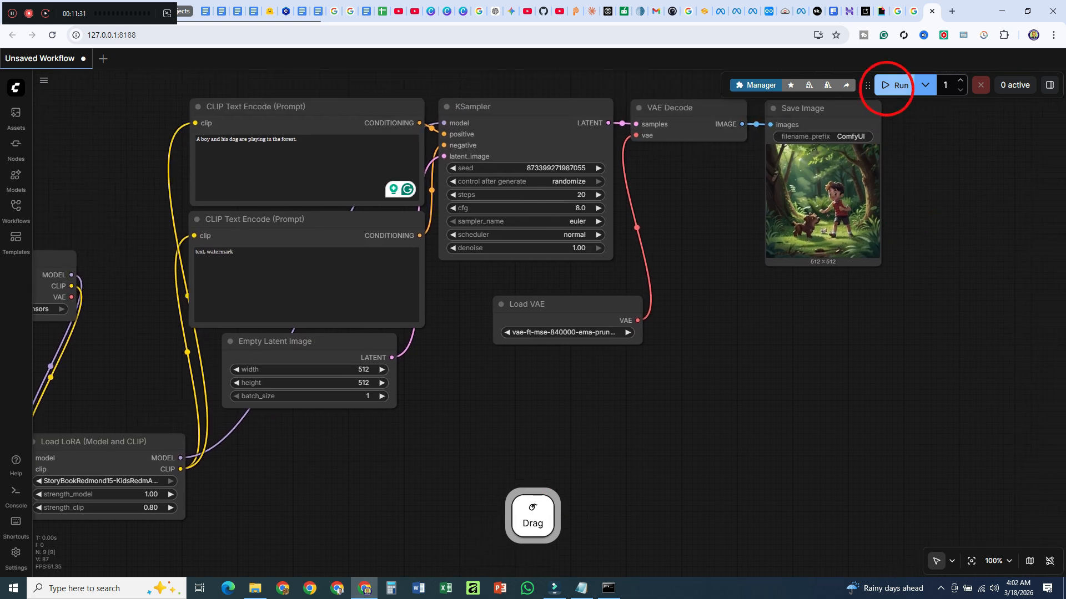
left_click(888, 85)
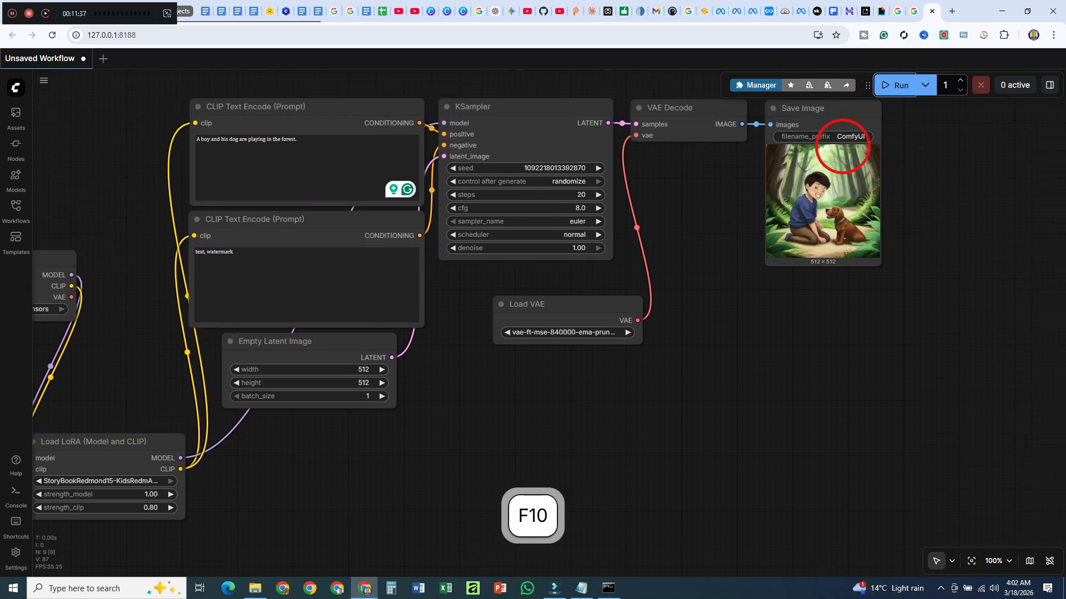
Step: Open the newly generated image from the Save Image node in its own browser tab, inspect it, and close the tab
right_click(844, 138)
left_click(816, 124)
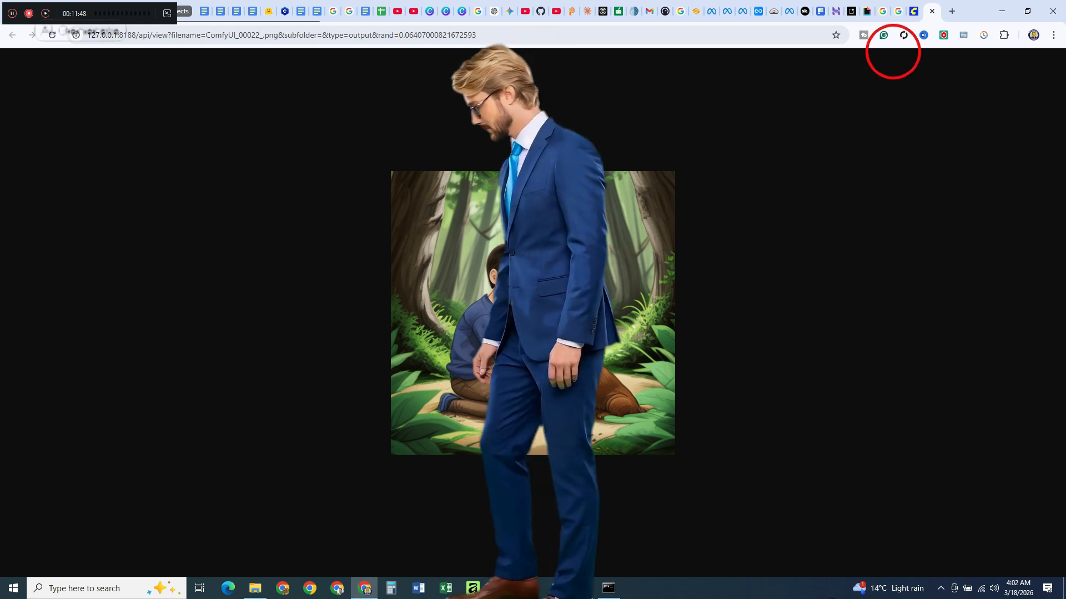
left_click(932, 11)
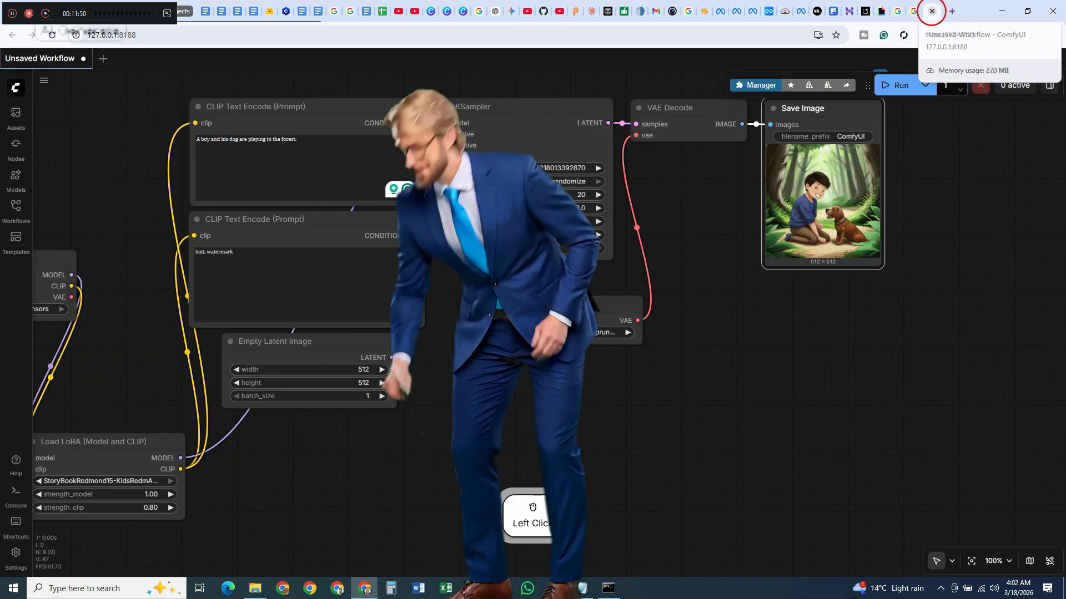